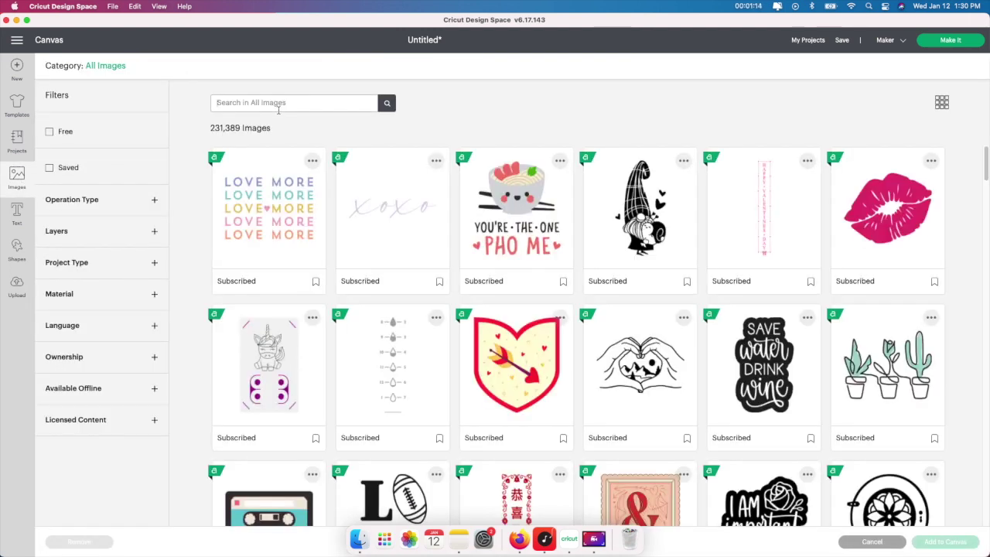
Search the image library for "caution".
{"action": "left_click", "coordinate": [279, 110]}
{"action": "type", "text": "caution"}
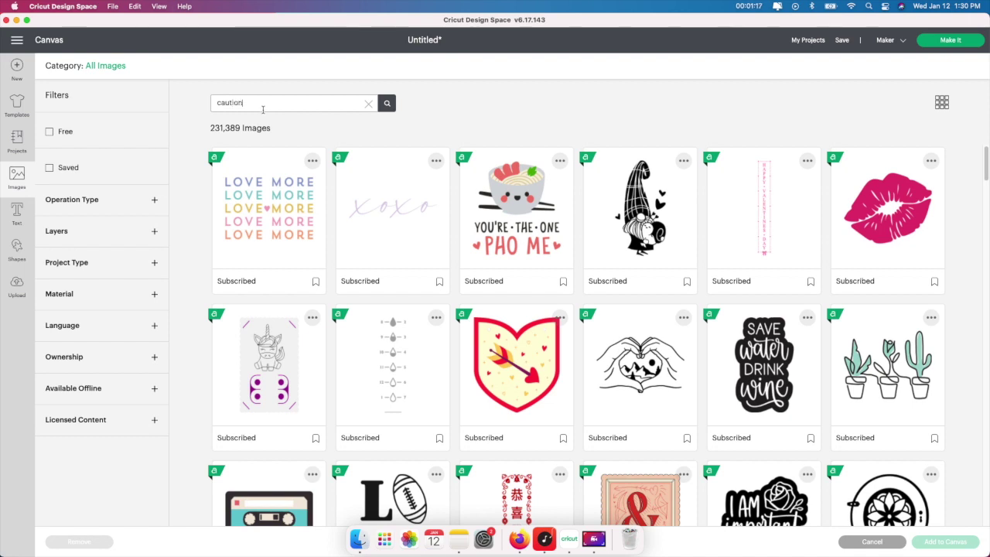
{"action": "left_click", "coordinate": [387, 103]}
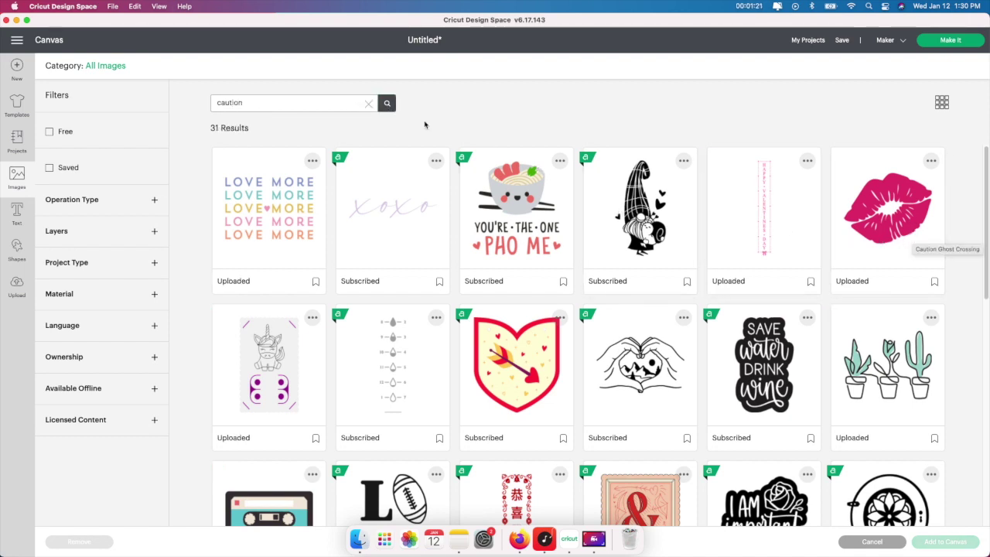
{"action": "left_click", "coordinate": [386, 104]}
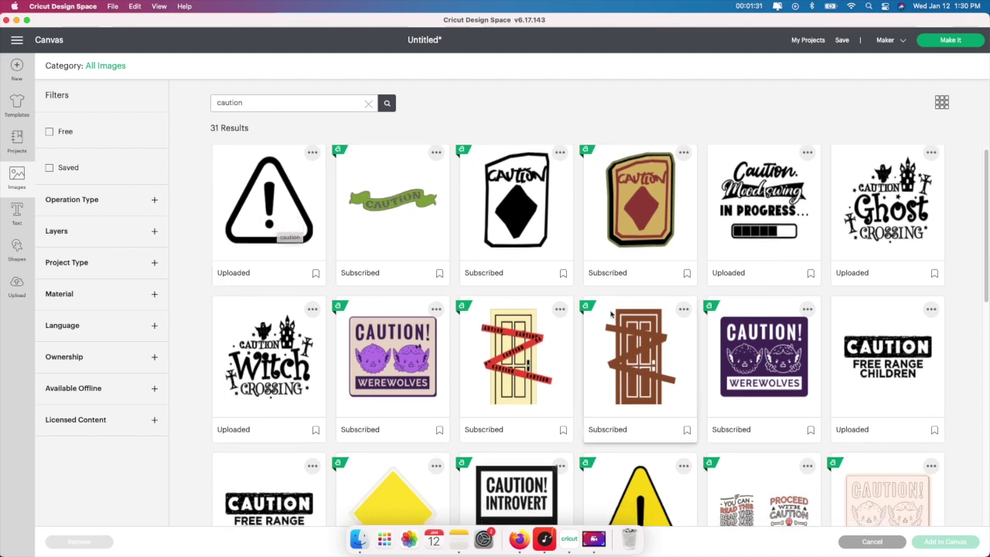
Add the yellow Caution Warning Sign and the "If You Can Read This" Proceed With Caution image to the canvas.
{"action": "scroll", "coordinate": [612, 313], "scroll_direction": "down", "scroll_amount": 5}
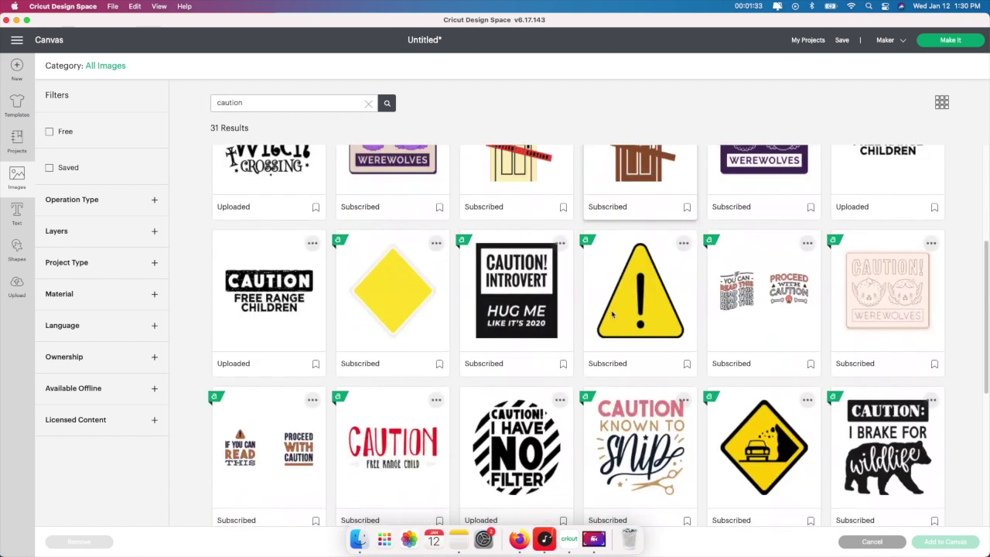
{"action": "scroll", "coordinate": [612, 313], "scroll_direction": "down", "scroll_amount": 2}
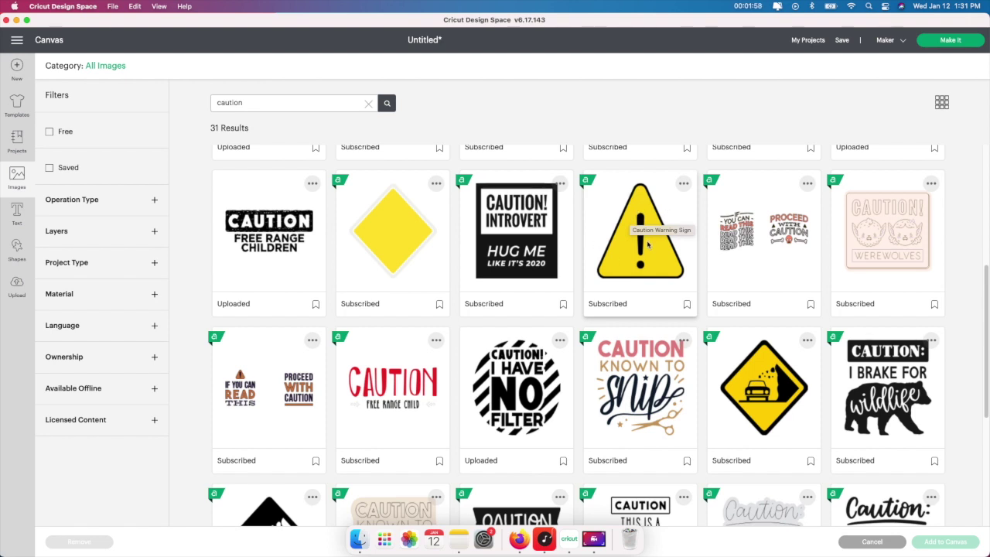
{"action": "left_click", "coordinate": [648, 245]}
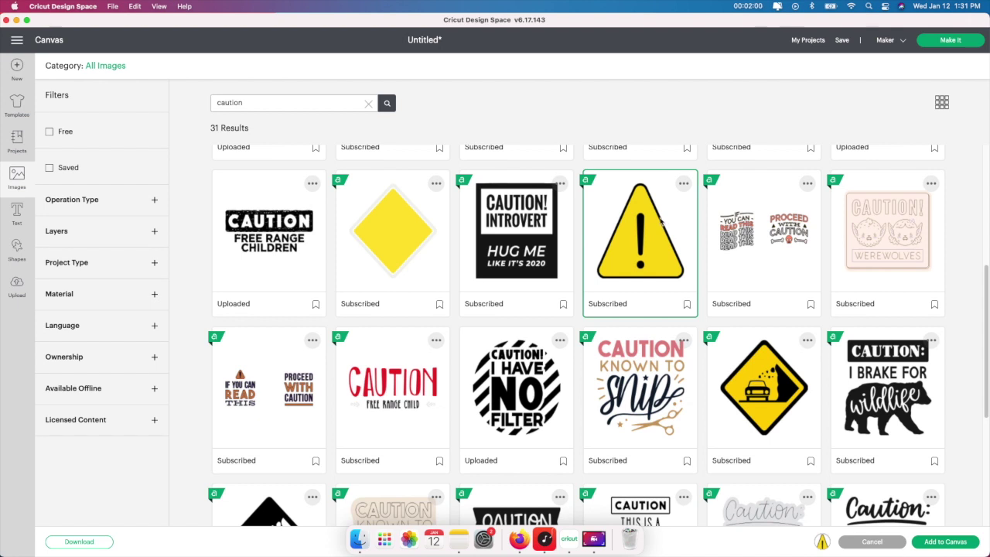
{"action": "scroll", "coordinate": [653, 228], "scroll_direction": "down", "scroll_amount": 1}
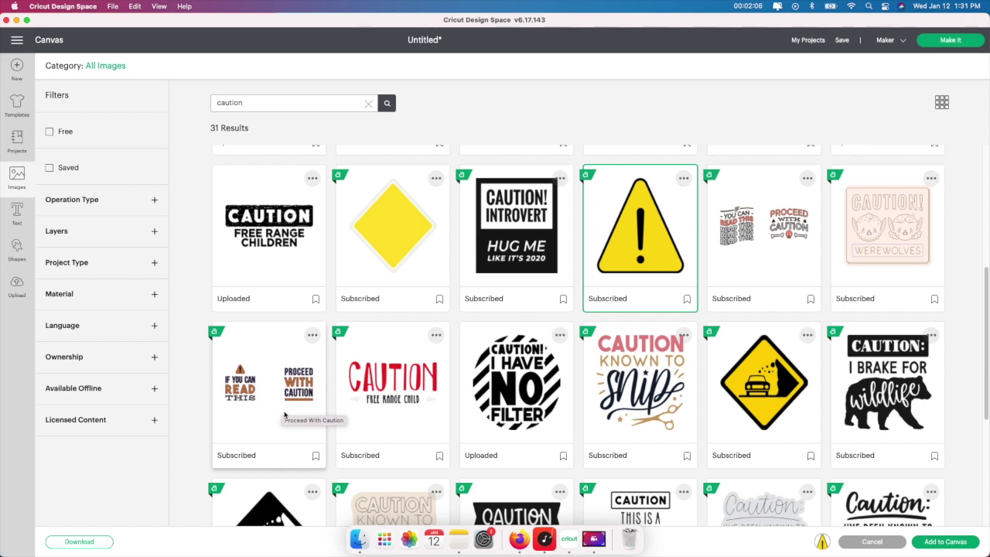
{"action": "left_click", "coordinate": [284, 415]}
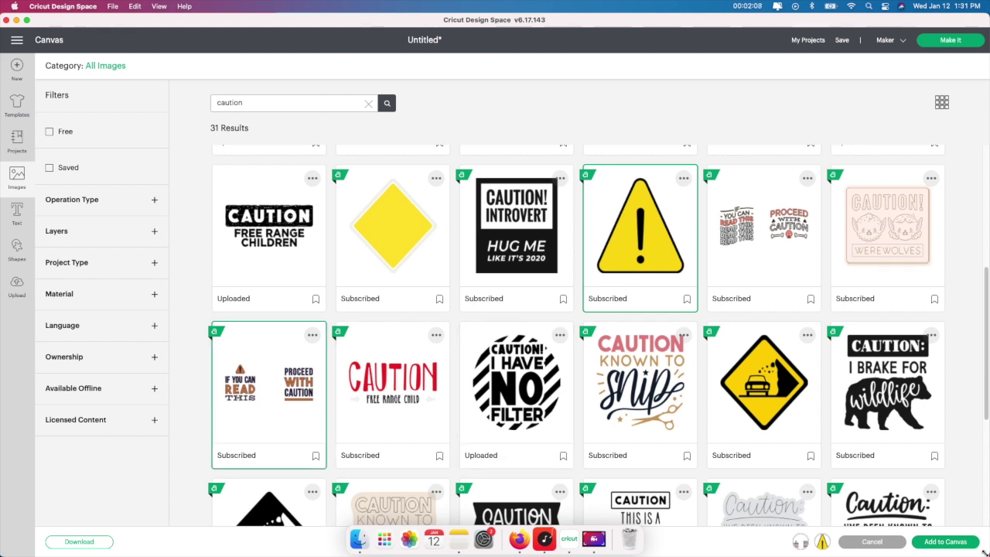
{"action": "left_click", "coordinate": [955, 545]}
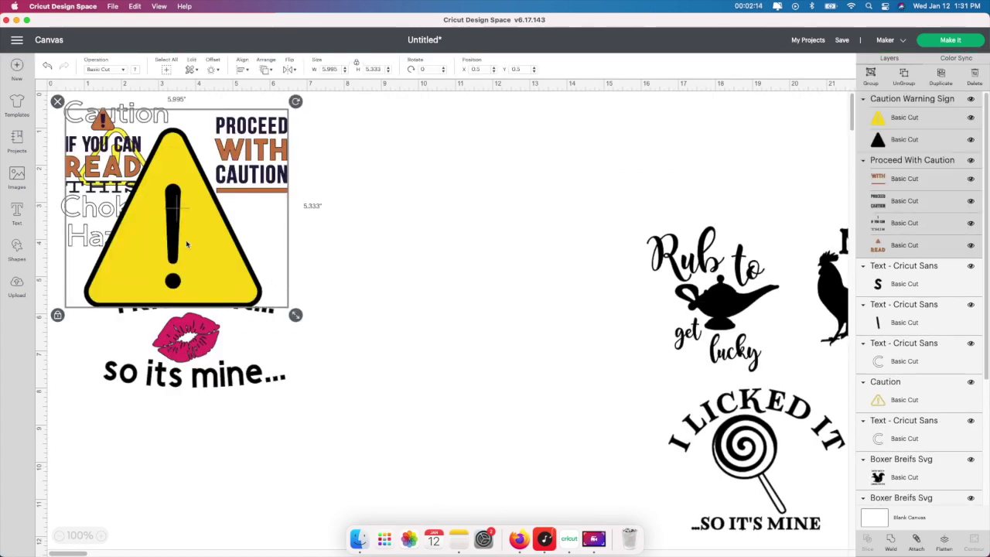
Move the two added images apart onto empty canvas and enlarge the Proceed With Caution image to about 8.07 inches wide.
{"action": "left_click_drag", "start_coordinate": [191, 248], "coordinate": [424, 420]}
{"action": "left_click", "coordinate": [422, 360]}
{"action": "left_click_drag", "start_coordinate": [355, 201], "coordinate": [532, 173]}
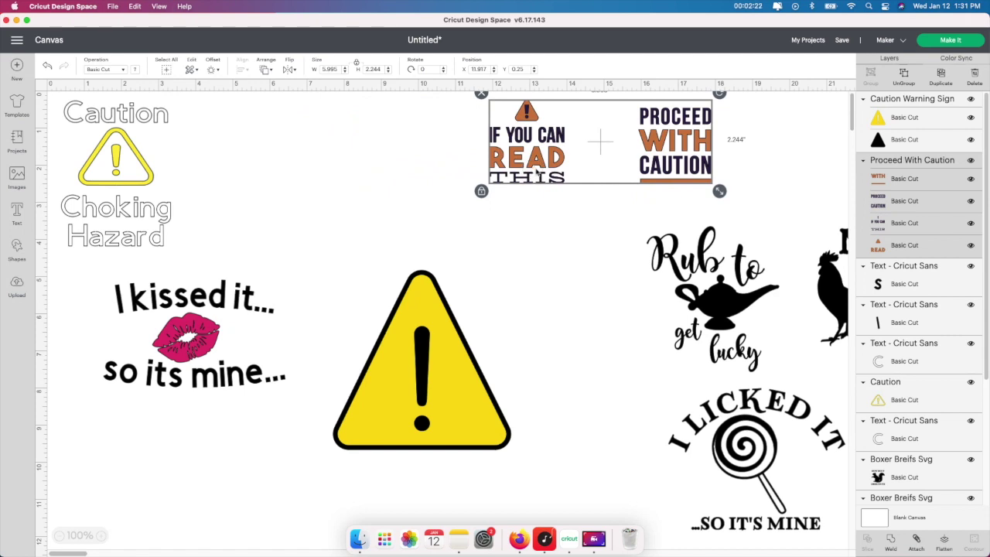
{"action": "left_click_drag", "start_coordinate": [719, 190], "coordinate": [801, 224]}
{"action": "left_click_drag", "start_coordinate": [549, 184], "coordinate": [664, 174]}
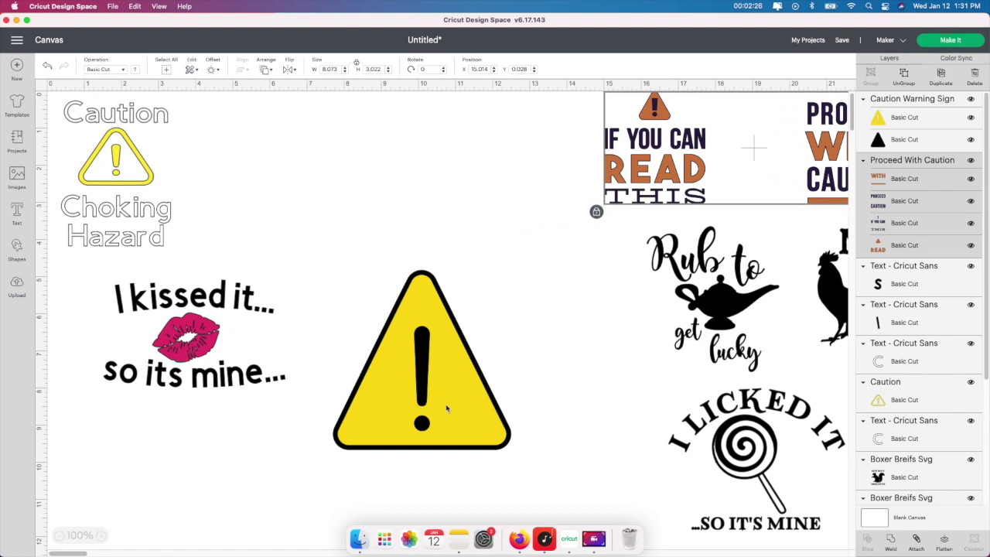
{"action": "left_click", "coordinate": [449, 377]}
{"action": "left_click_drag", "start_coordinate": [450, 376], "coordinate": [450, 233]}
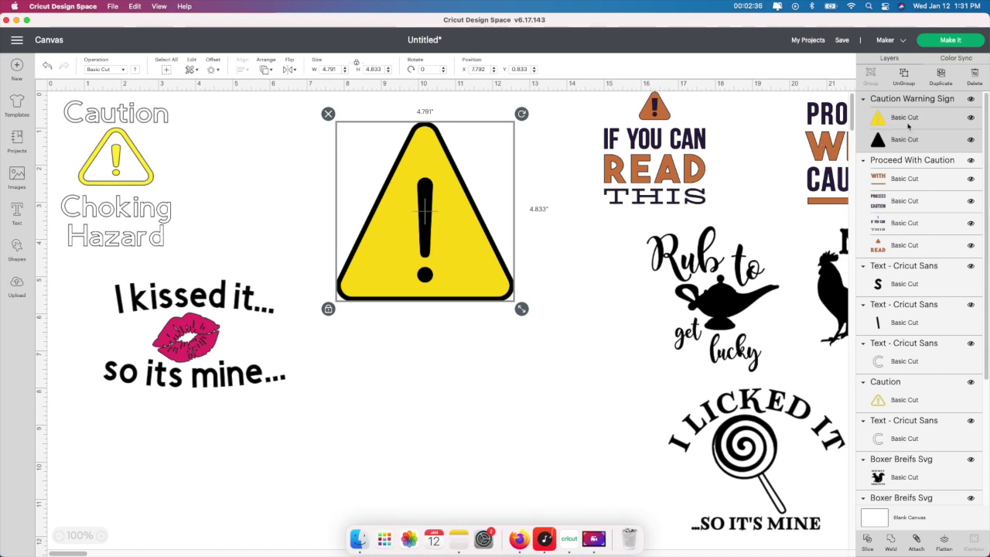
Toggle the visibility of the warning sign's black layer to examine how the yellow layer is cut out.
{"action": "left_click", "coordinate": [907, 125]}
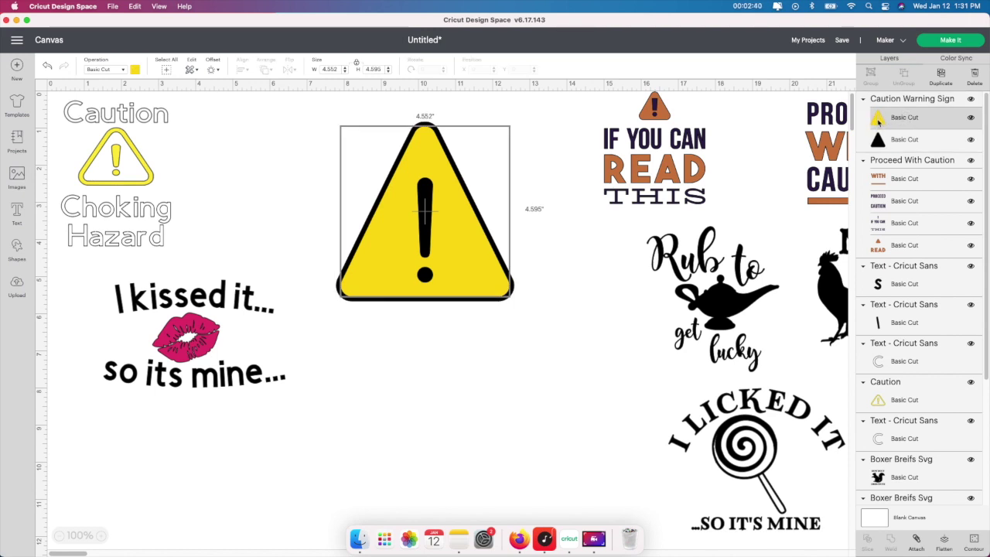
{"action": "left_click", "coordinate": [971, 140]}
{"action": "left_click", "coordinate": [970, 141]}
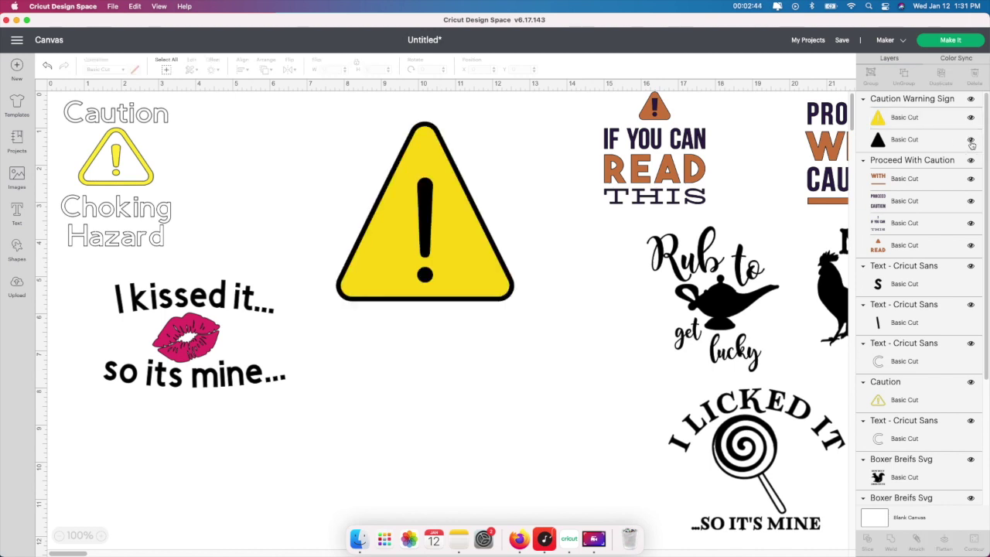
{"action": "left_click", "coordinate": [970, 140]}
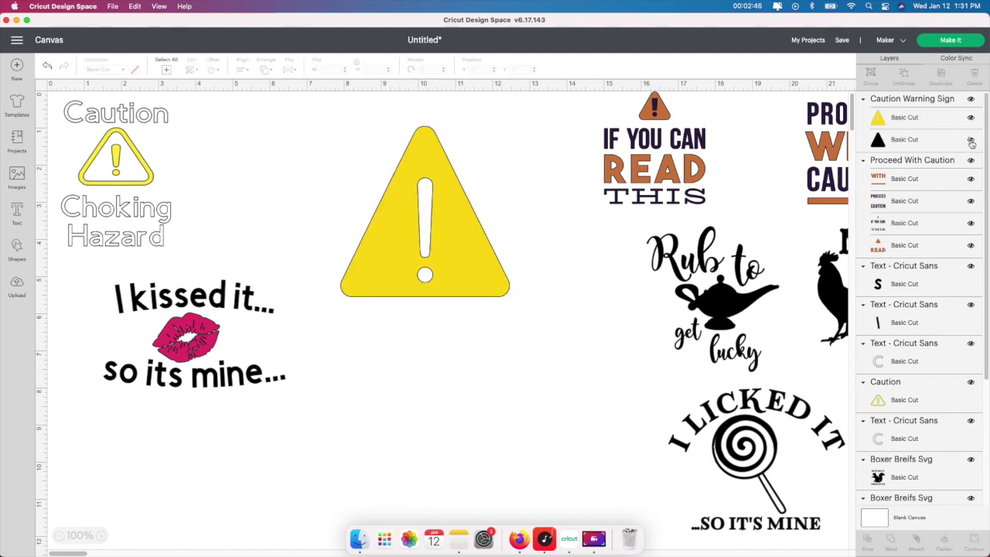
{"action": "left_click", "coordinate": [970, 141]}
{"action": "left_click", "coordinate": [971, 141]}
{"action": "left_click", "coordinate": [970, 141]}
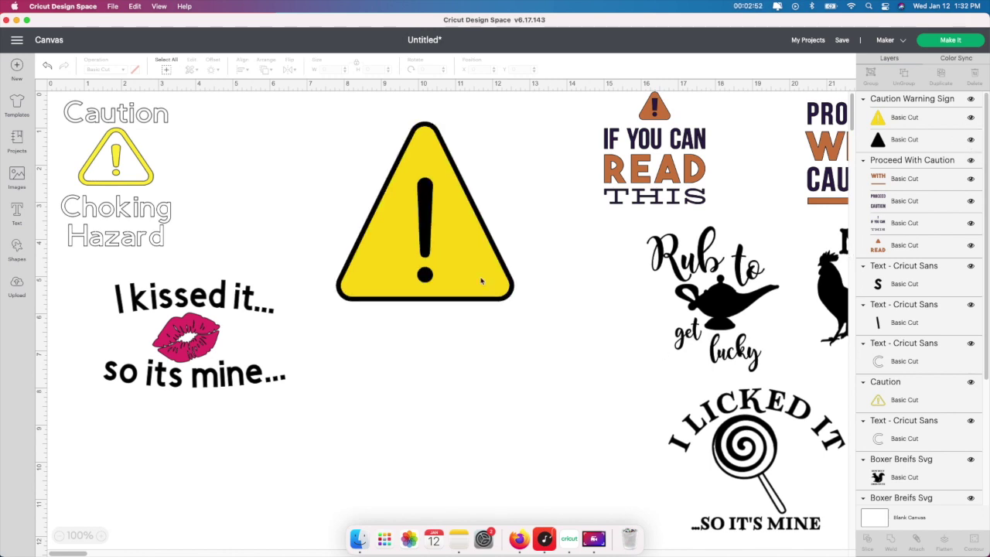
Shrink the yellow warning sign to a little under half its size and place it on the open canvas.
{"action": "left_click", "coordinate": [495, 299]}
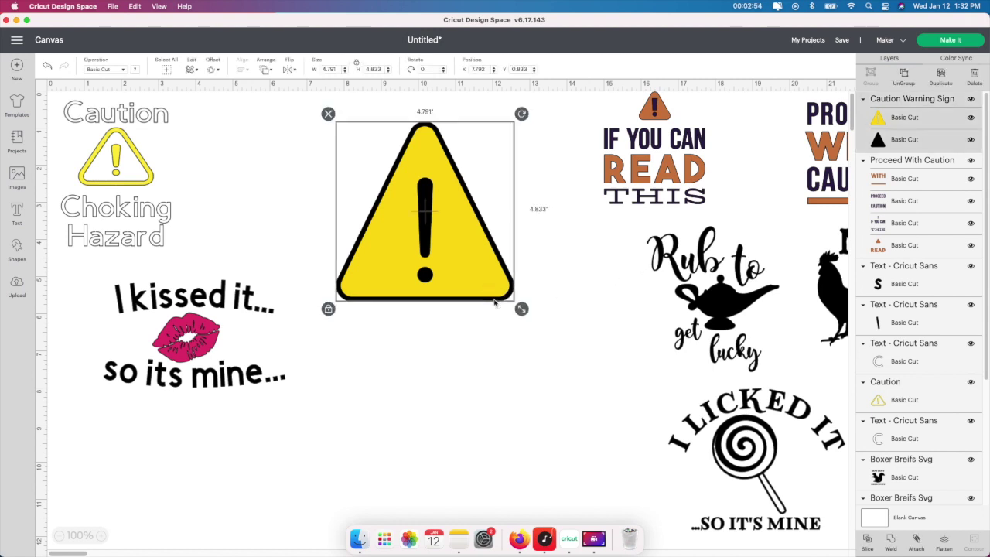
{"action": "left_click_drag", "start_coordinate": [518, 309], "coordinate": [449, 324]}
Add the text "Caution" and place it just above the resized warning sign.
{"action": "left_click", "coordinate": [16, 214]}
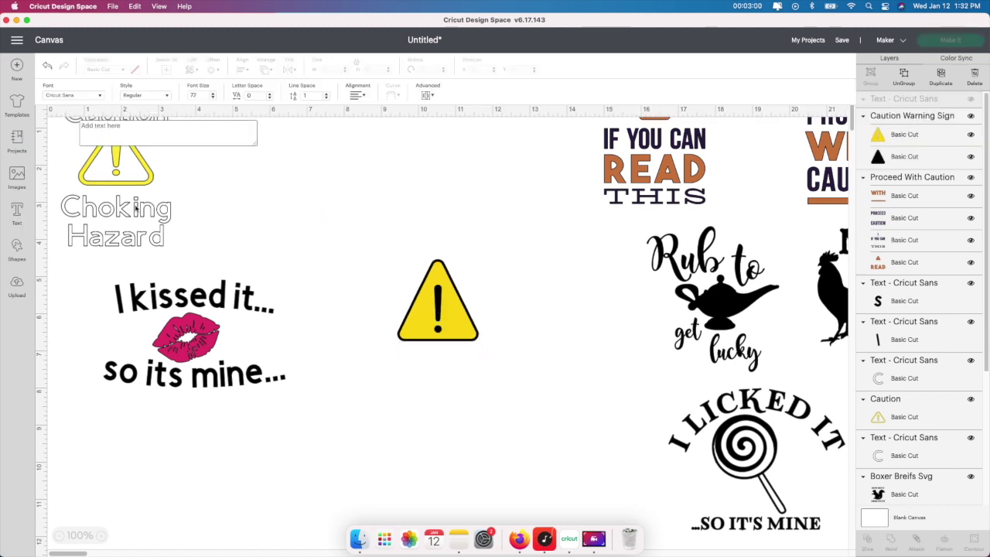
{"action": "type", "text": "Caution"}
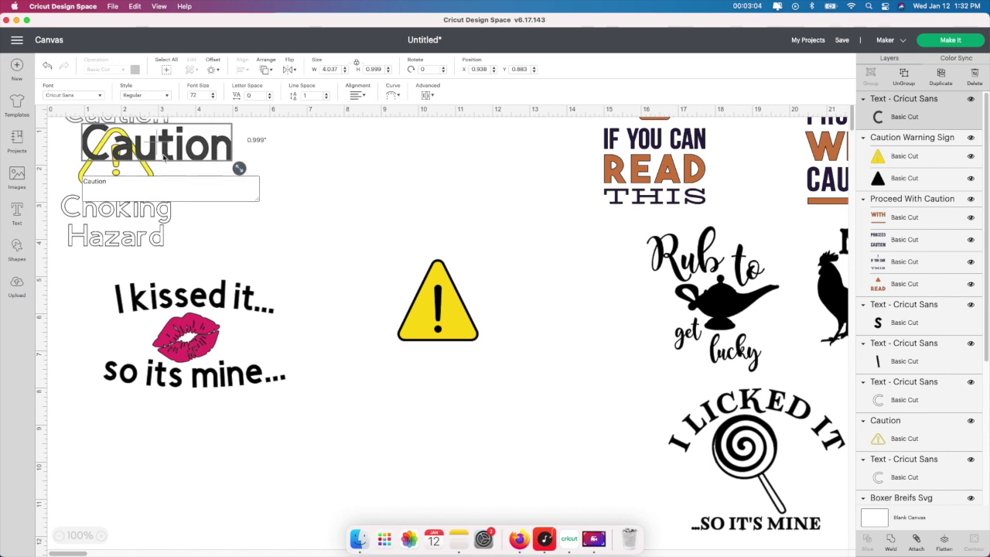
{"action": "left_click_drag", "start_coordinate": [165, 163], "coordinate": [438, 235]}
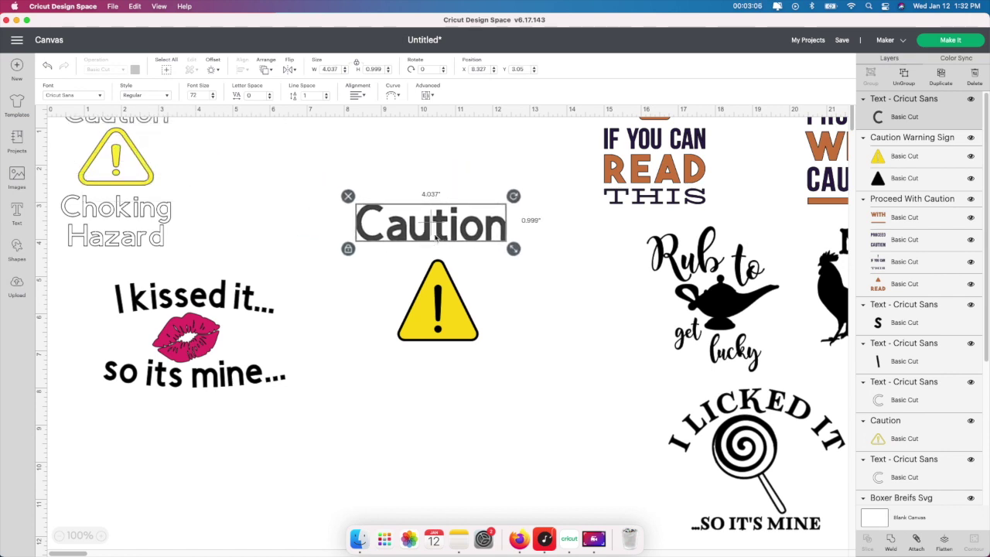
Change the new "Caution" text's font to DTC Zombie Crawl and centre the word above the warning sign.
{"action": "left_click", "coordinate": [88, 96]}
{"action": "scroll", "coordinate": [425, 210], "scroll_direction": "down", "scroll_amount": 10}
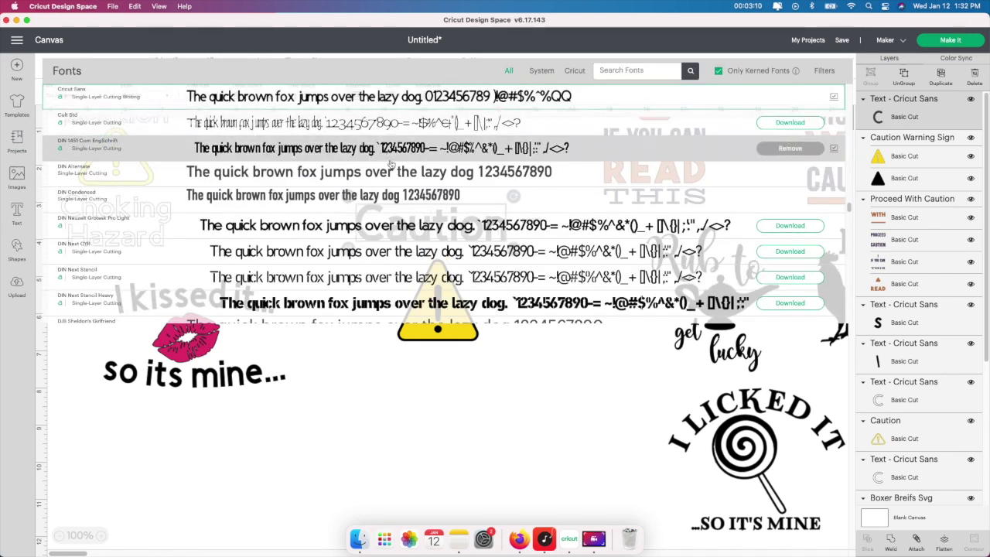
{"action": "scroll", "coordinate": [425, 210], "scroll_direction": "down", "scroll_amount": 5}
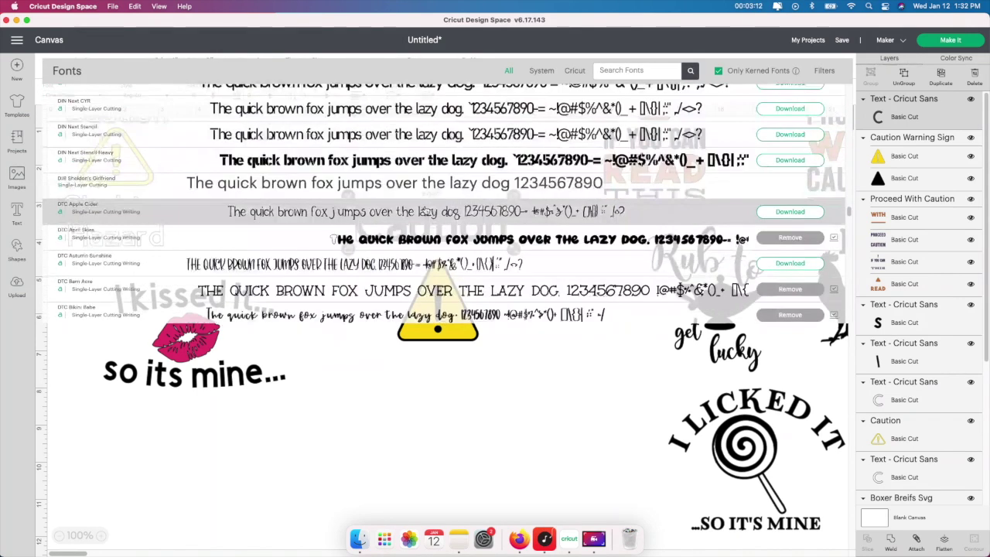
{"action": "scroll", "coordinate": [436, 210], "scroll_direction": "down", "scroll_amount": 5}
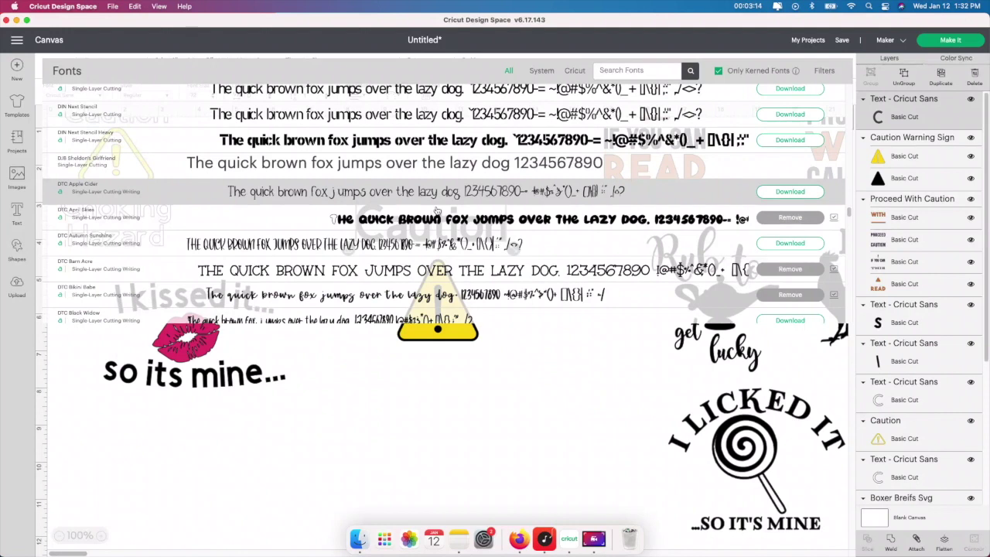
{"action": "scroll", "coordinate": [437, 210], "scroll_direction": "down", "scroll_amount": 2}
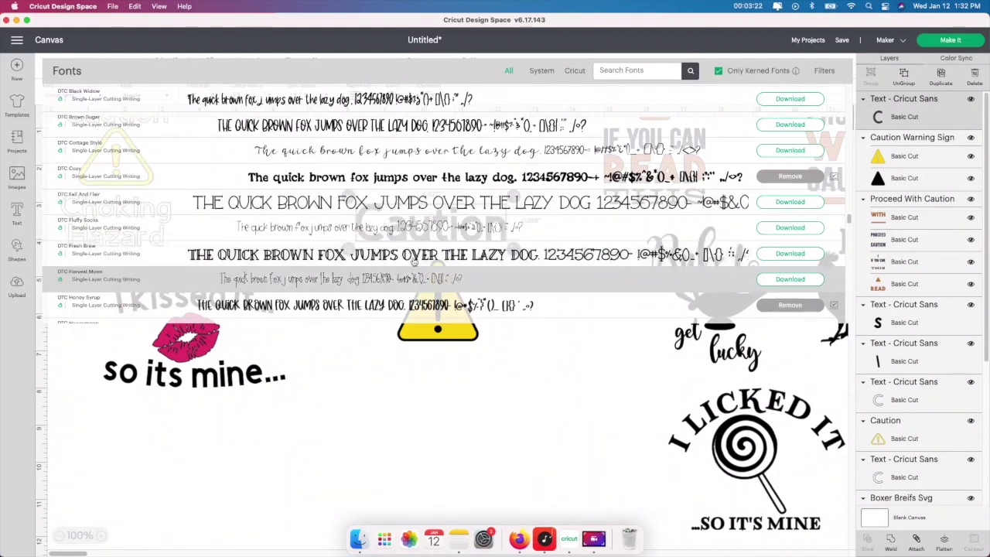
{"action": "scroll", "coordinate": [414, 262], "scroll_direction": "down", "scroll_amount": 3}
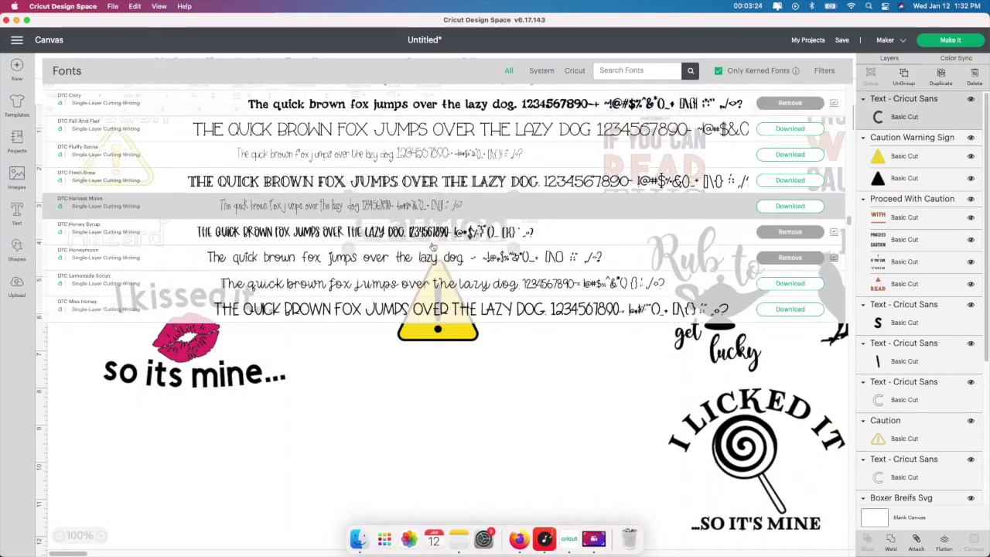
{"action": "scroll", "coordinate": [433, 246], "scroll_direction": "down", "scroll_amount": 4}
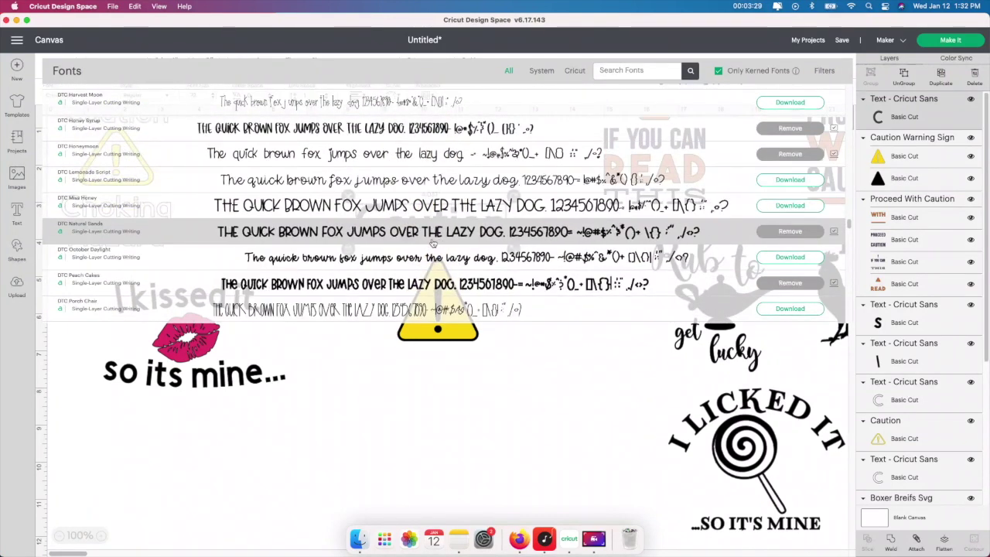
{"action": "scroll", "coordinate": [433, 245], "scroll_direction": "down", "scroll_amount": 1}
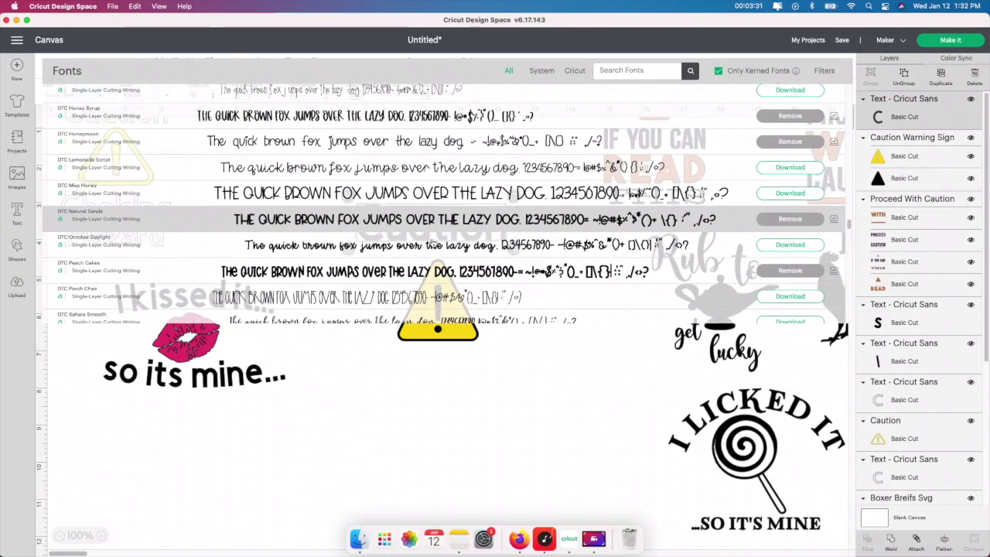
{"action": "scroll", "coordinate": [433, 244], "scroll_direction": "down", "scroll_amount": 1}
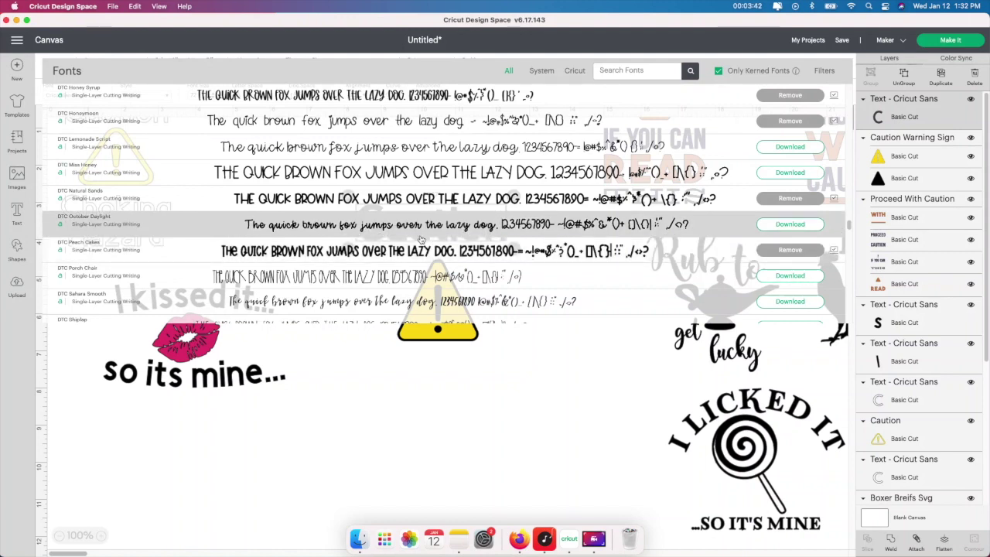
{"action": "scroll", "coordinate": [421, 239], "scroll_direction": "down", "scroll_amount": 3}
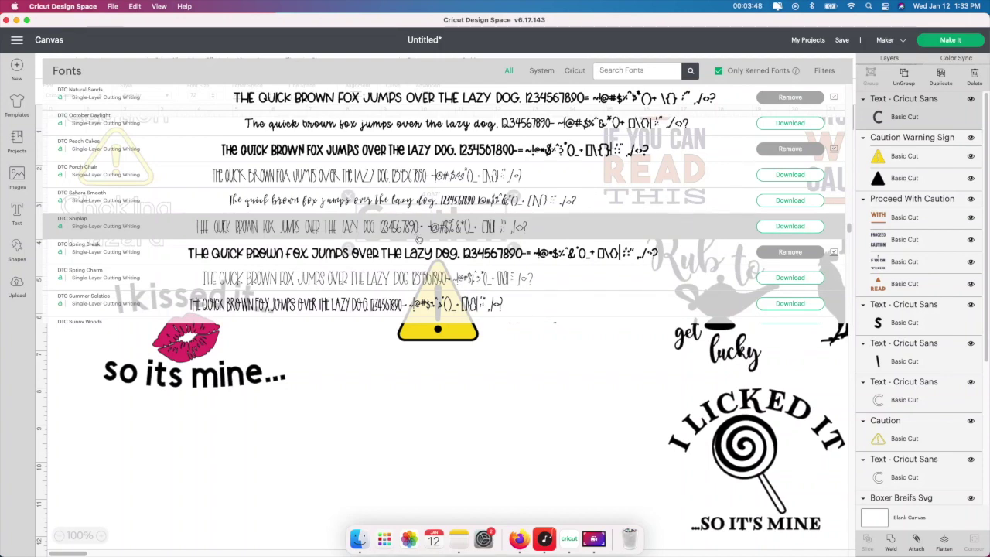
{"action": "scroll", "coordinate": [417, 239], "scroll_direction": "down", "scroll_amount": 1}
{"action": "scroll", "coordinate": [412, 239], "scroll_direction": "down", "scroll_amount": 1}
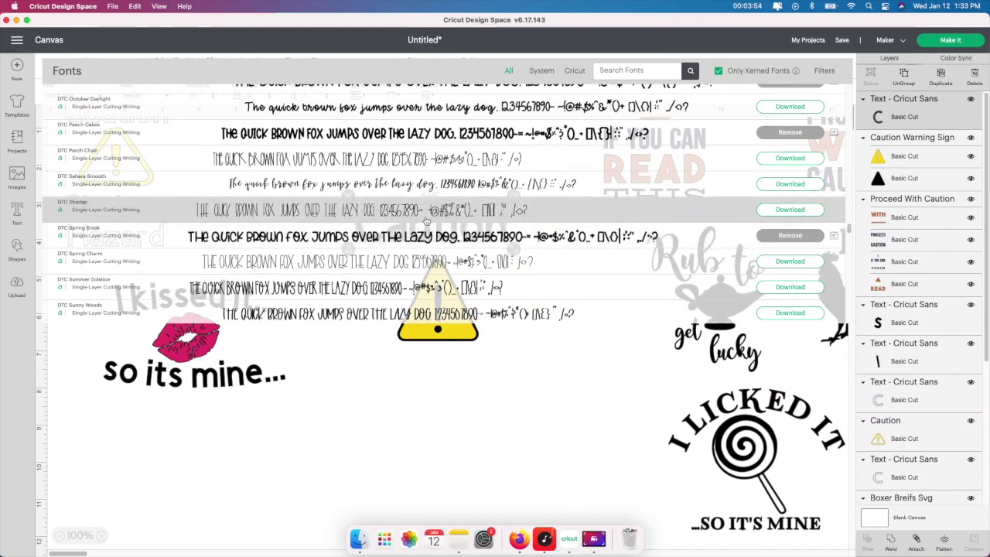
{"action": "scroll", "coordinate": [427, 221], "scroll_direction": "down", "scroll_amount": 5}
{"action": "scroll", "coordinate": [432, 225], "scroll_direction": "down", "scroll_amount": 1}
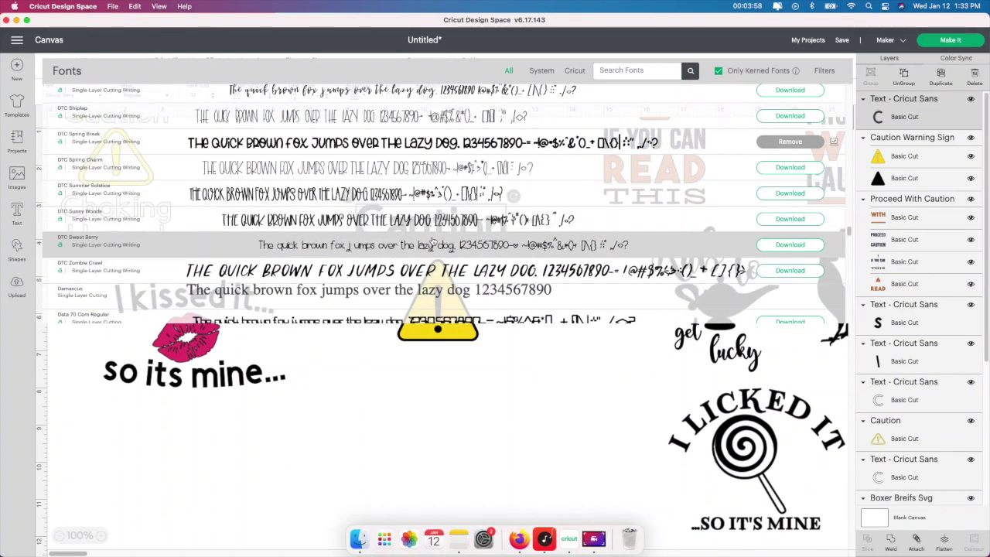
{"action": "left_click", "coordinate": [341, 269]}
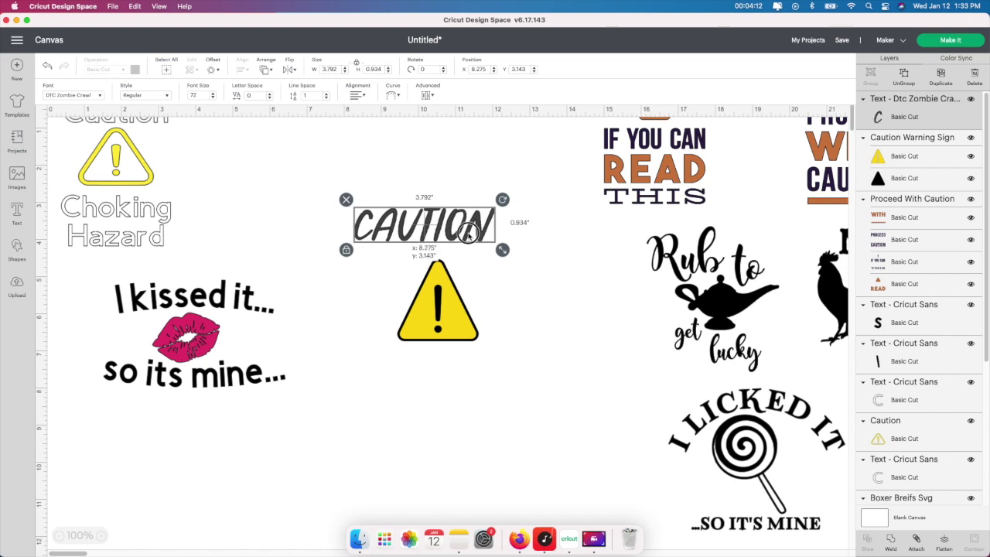
{"action": "left_click_drag", "start_coordinate": [468, 237], "coordinate": [489, 242]}
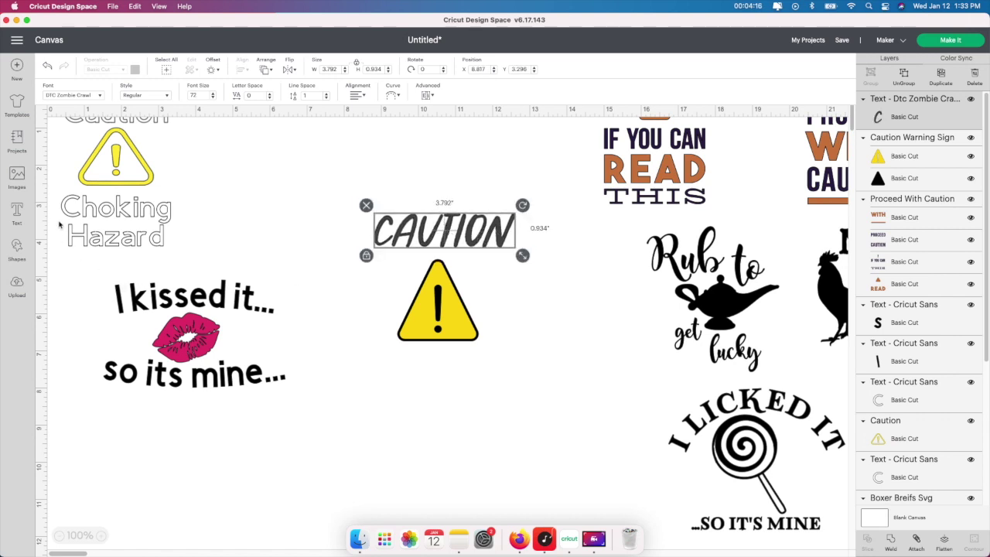
Add a second text object reading "Choking Hazard" on two lines in the DTC Zombie Crawl font.
{"action": "left_click", "coordinate": [17, 210]}
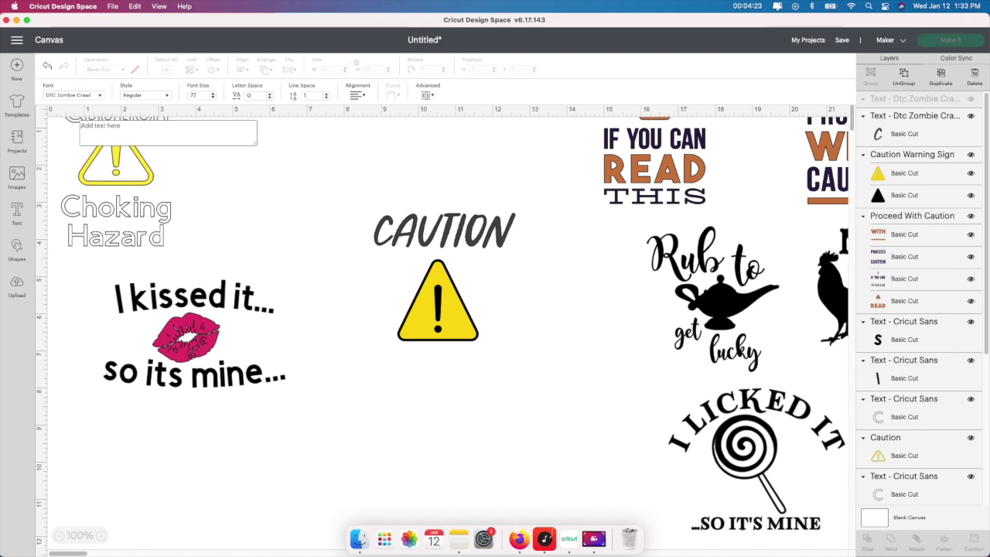
{"action": "type", "text": "Choking"}
{"action": "key", "text": "Return"}
{"action": "type", "text": "Hazard"}
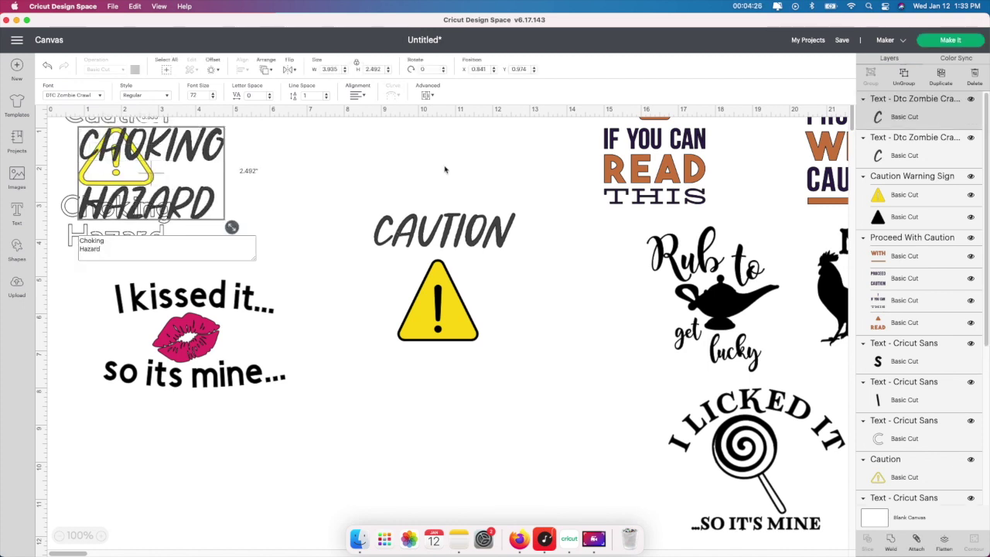
Place the "Choking Hazard" text directly below the warning sign and centre-align its two lines.
{"action": "left_click_drag", "start_coordinate": [198, 149], "coordinate": [487, 375]}
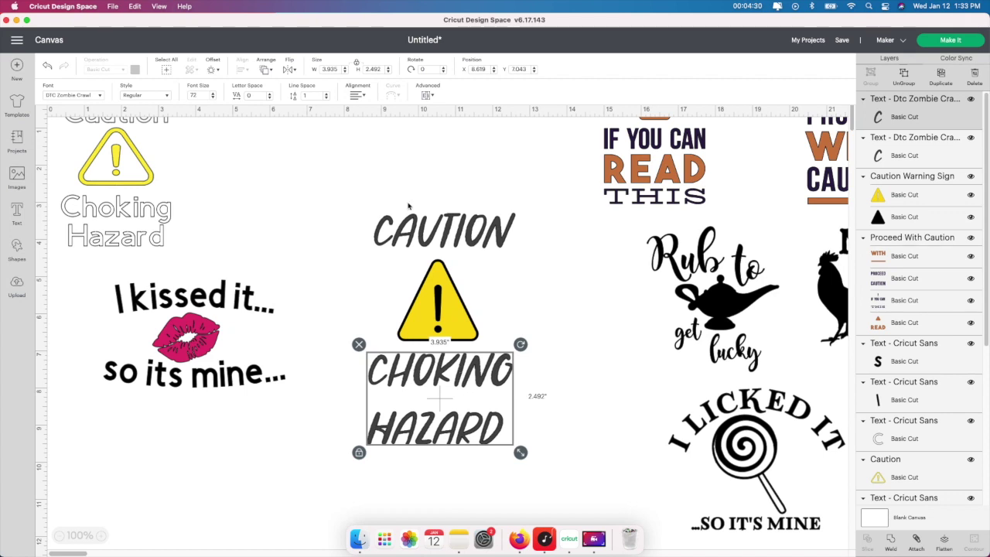
{"action": "left_click", "coordinate": [360, 95]}
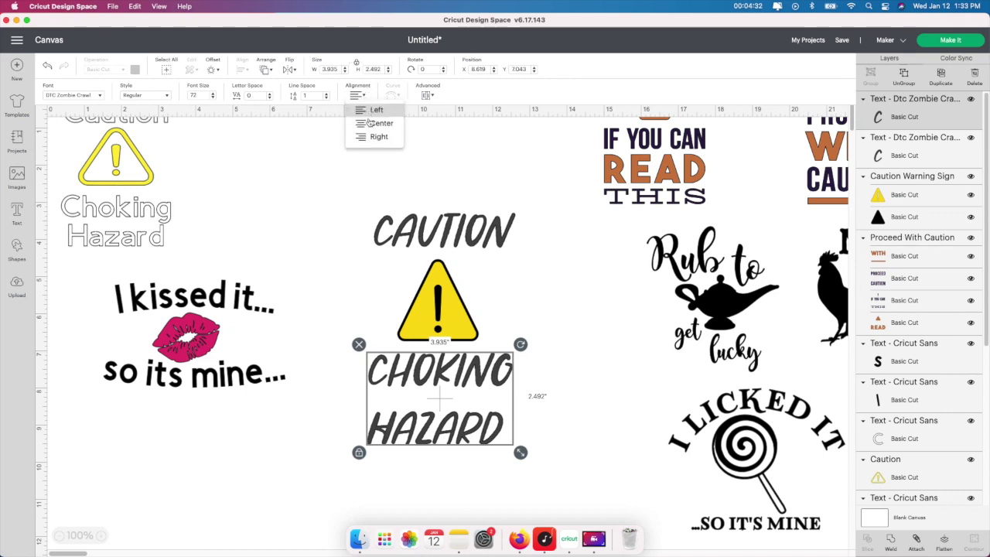
{"action": "left_click", "coordinate": [371, 123]}
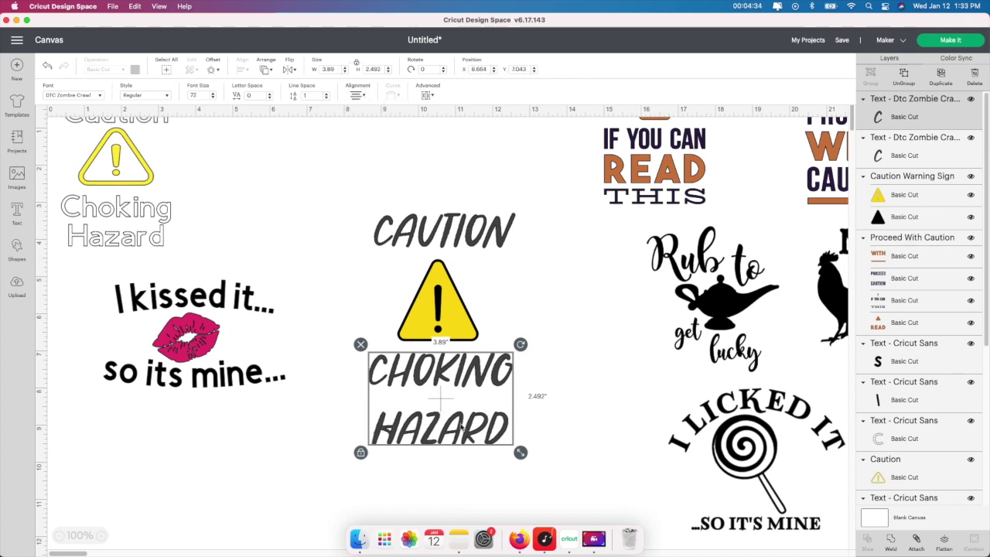
{"action": "left_click", "coordinate": [481, 487]}
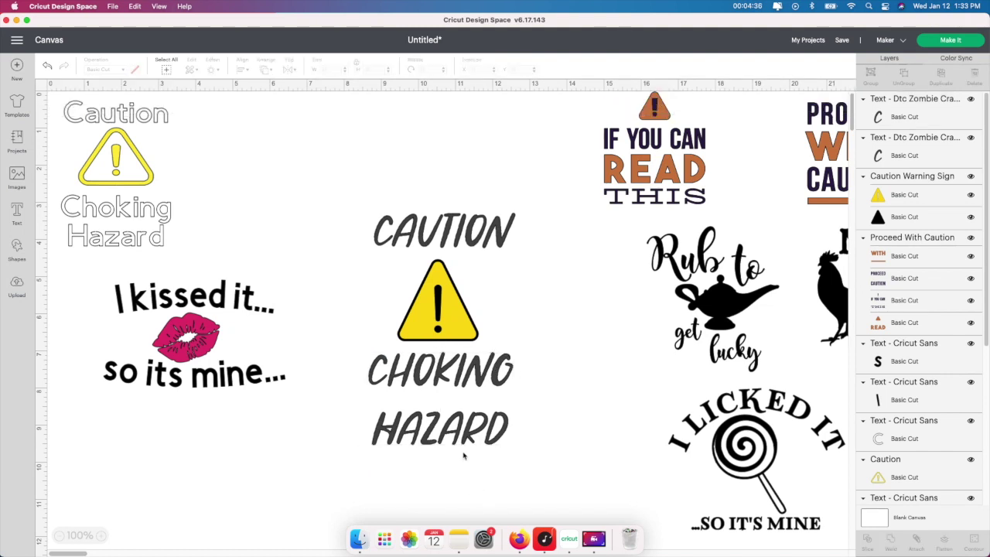
Lower the line spacing of the "Choking Hazard" text in small decrements to slightly below zero.
{"action": "left_click", "coordinate": [457, 439]}
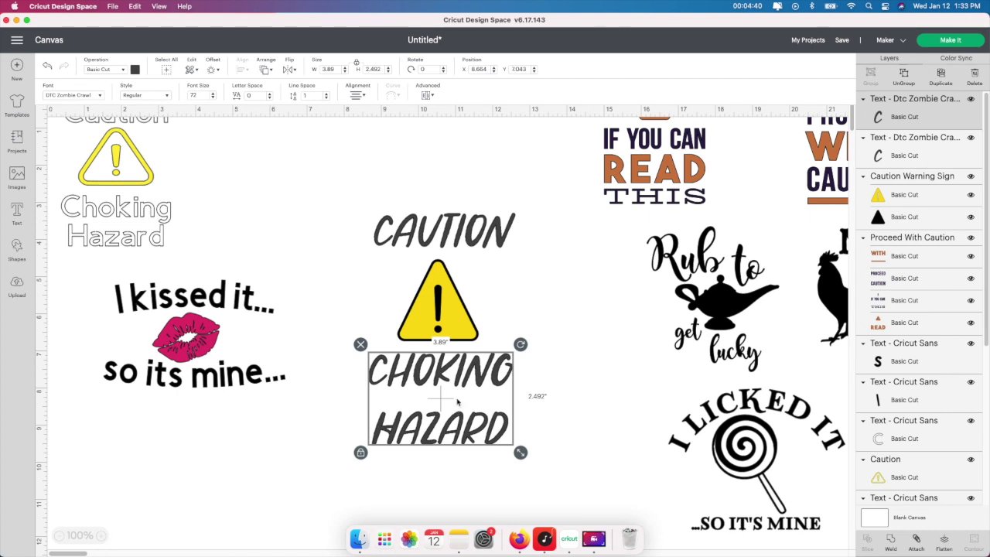
{"action": "left_click", "coordinate": [326, 98]}
{"action": "left_click", "coordinate": [325, 97]}
{"action": "left_click", "coordinate": [326, 97]}
{"action": "left_click", "coordinate": [325, 98]}
{"action": "left_click", "coordinate": [326, 98]}
{"action": "left_click", "coordinate": [326, 98]}
{"action": "left_click", "coordinate": [326, 98]}
{"action": "left_click", "coordinate": [325, 98]}
{"action": "left_click", "coordinate": [325, 99]}
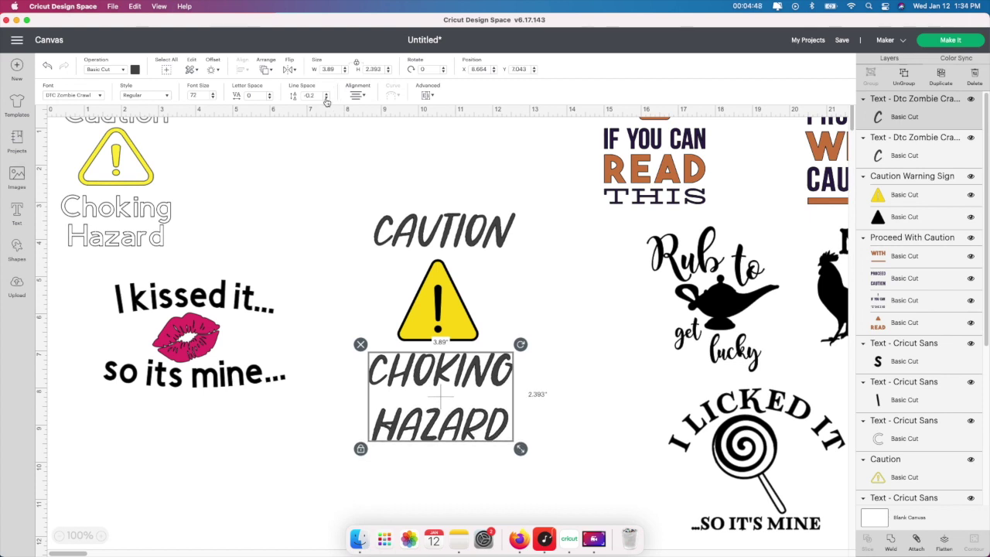
{"action": "left_click", "coordinate": [326, 99]}
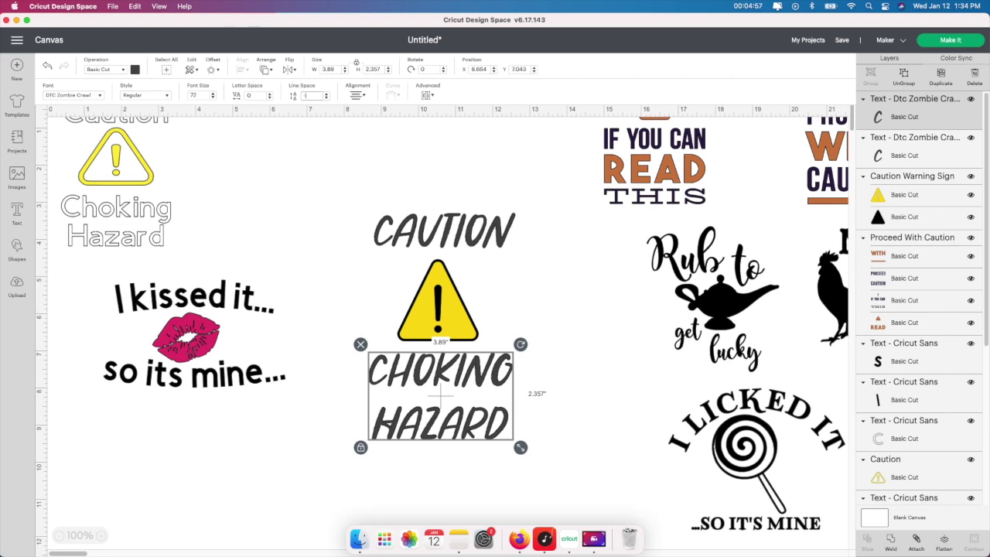
Try a line spacing of -10 on the "Choking Hazard" text and replace it with -8.
{"action": "type", "text": "10"}
{"action": "key", "text": "Return"}
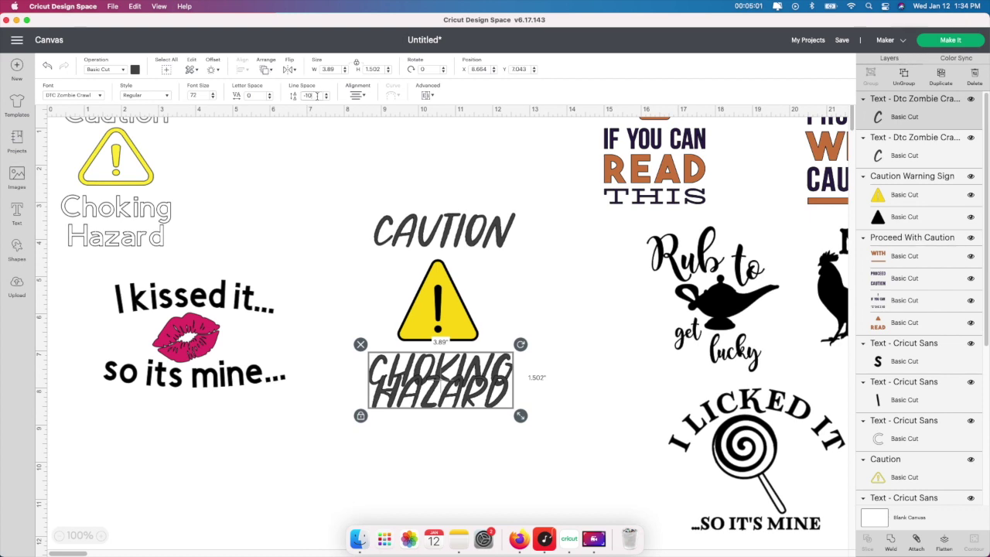
{"action": "key", "text": "BackSpace"}
{"action": "key", "text": "BackSpace"}
{"action": "type", "text": "8"}
{"action": "key", "text": "Return"}
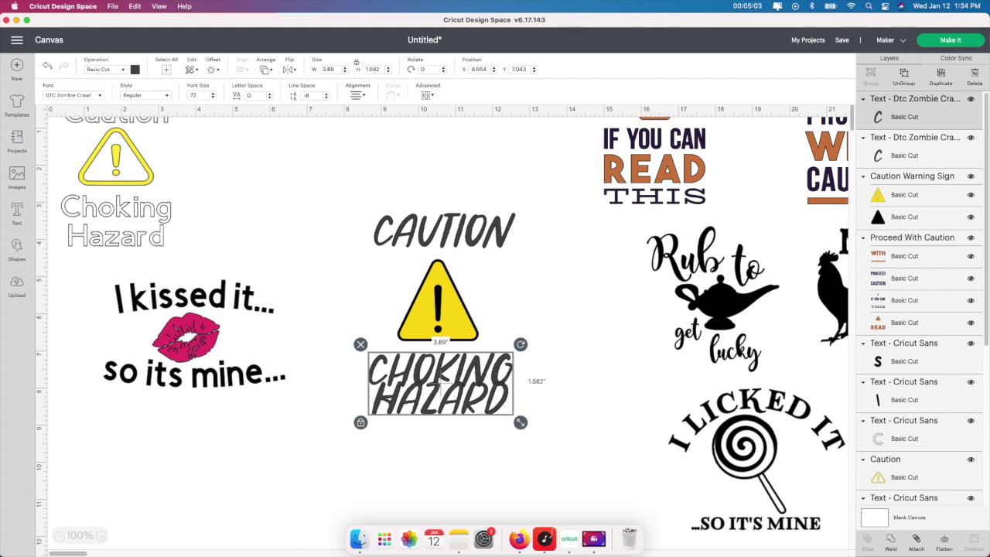
Fine-tune the "Choking Hazard" line spacing to -4.5 so the two lines sit close without overlapping.
{"action": "left_click", "coordinate": [326, 98]}
{"action": "left_click", "coordinate": [326, 98]}
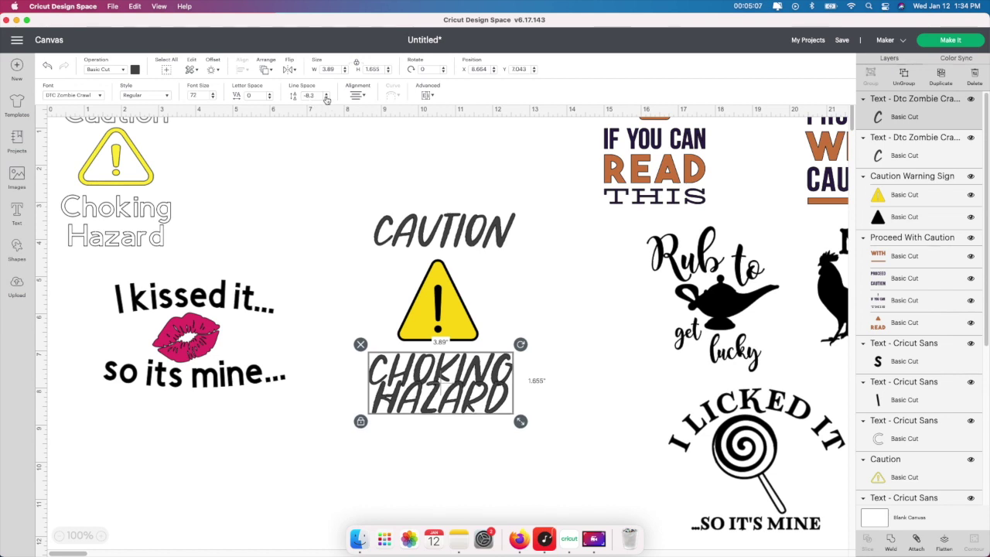
{"action": "scroll", "coordinate": [326, 98], "scroll_direction": "up", "scroll_amount": 10}
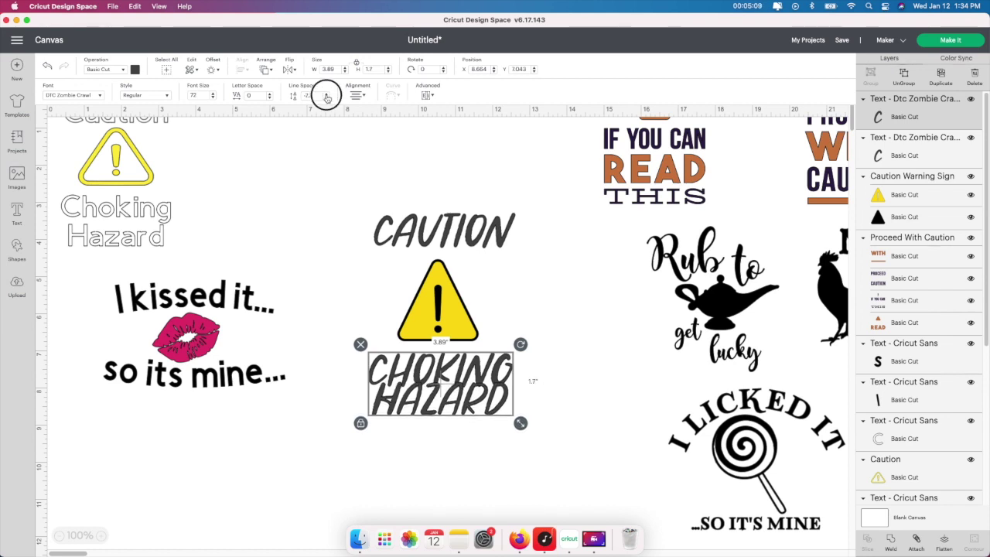
{"action": "left_click", "coordinate": [326, 99]}
{"action": "left_click", "coordinate": [325, 98]}
{"action": "left_click", "coordinate": [326, 99]}
{"action": "left_click", "coordinate": [325, 98]}
{"action": "left_click", "coordinate": [326, 98]}
{"action": "left_click", "coordinate": [326, 99]}
{"action": "left_click", "coordinate": [326, 98]}
{"action": "left_click", "coordinate": [326, 99]}
{"action": "left_click", "coordinate": [326, 98]}
{"action": "left_click", "coordinate": [325, 98]}
{"action": "left_click", "coordinate": [325, 98]}
{"action": "left_click", "coordinate": [326, 99]}
{"action": "left_click", "coordinate": [326, 98]}
{"action": "left_click", "coordinate": [325, 98]}
{"action": "left_click", "coordinate": [326, 98]}
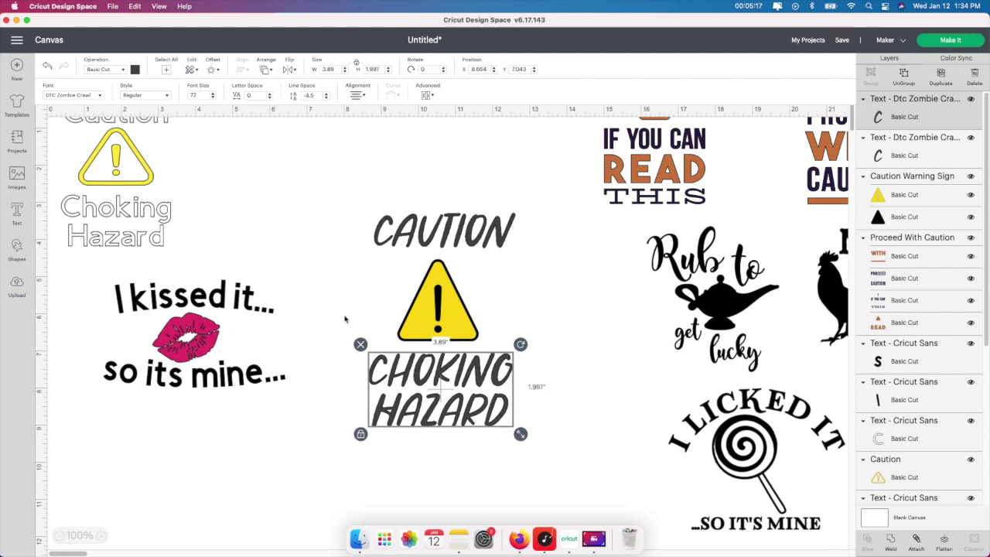
{"action": "left_click", "coordinate": [434, 481]}
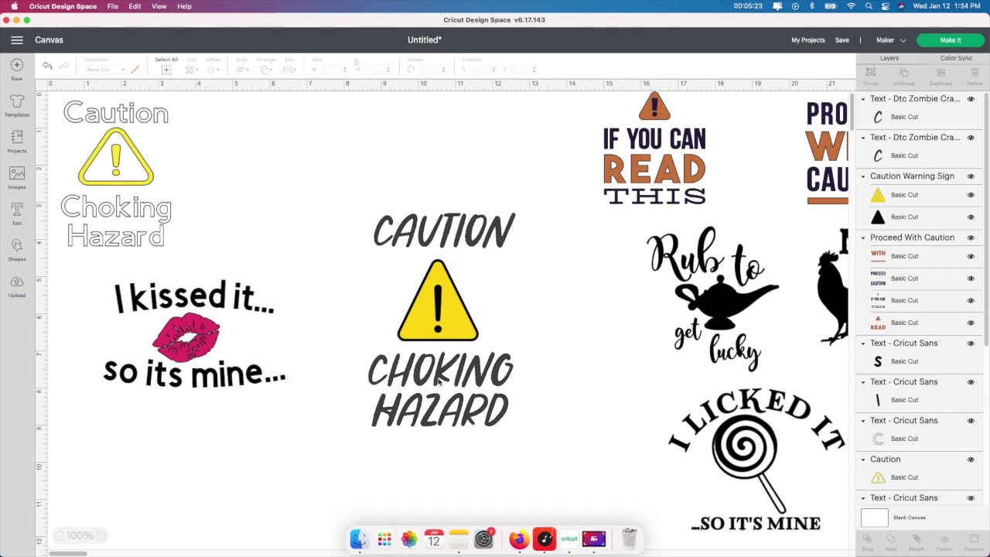
Recolour the "Caution" and "Choking Hazard" texts with the black already listed among the project's material colours.
{"action": "left_click", "coordinate": [453, 328]}
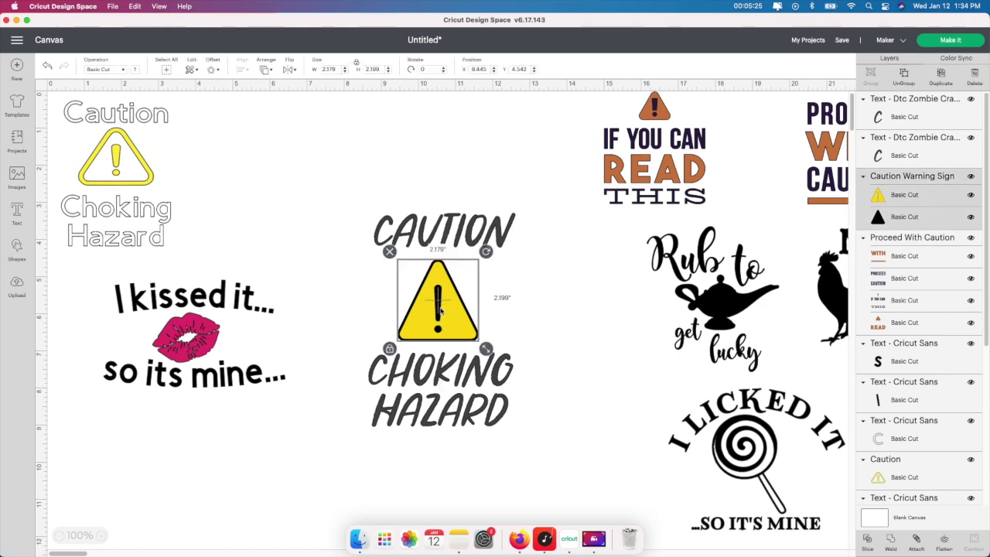
{"action": "left_click", "coordinate": [442, 238]}
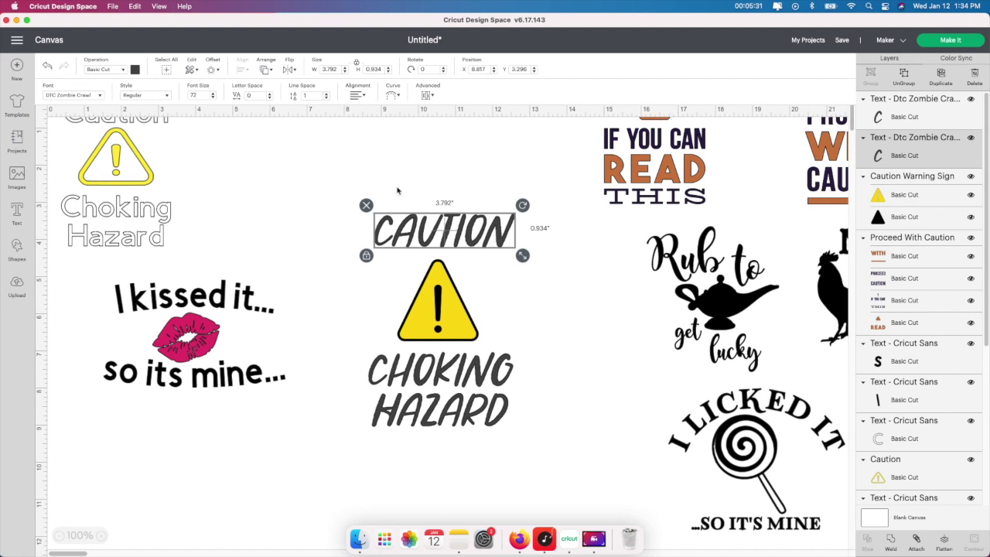
{"action": "left_click", "coordinate": [135, 70]}
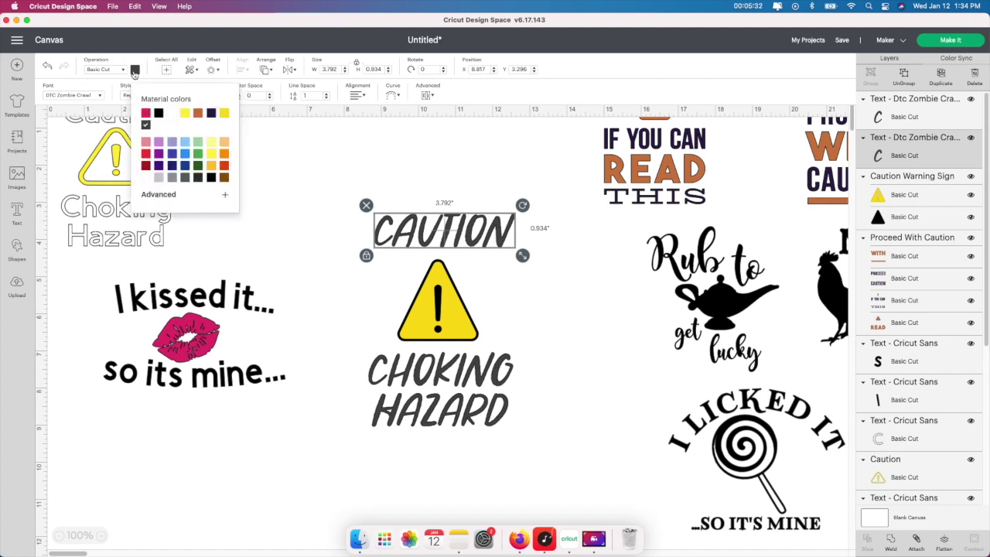
{"action": "left_click", "coordinate": [159, 114]}
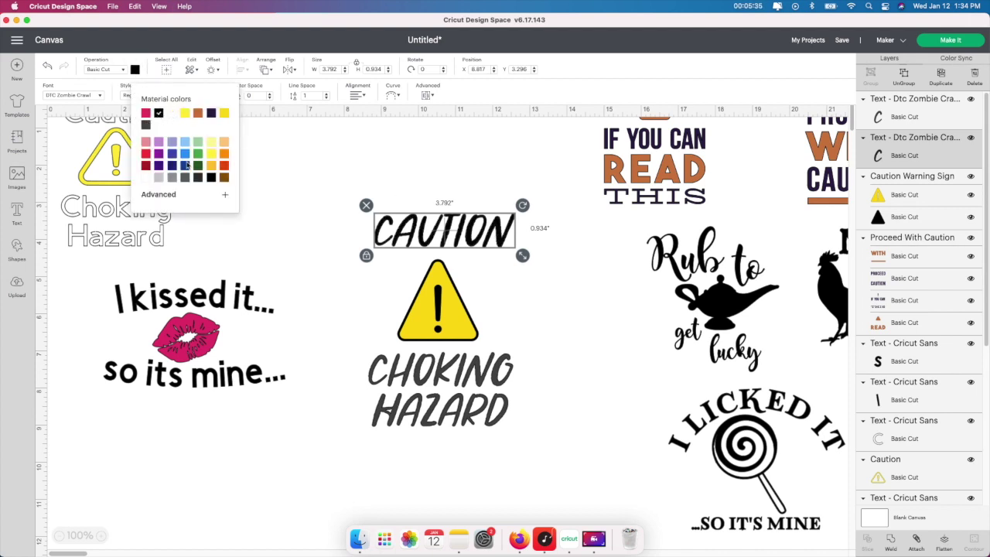
{"action": "left_click", "coordinate": [410, 374]}
{"action": "left_click", "coordinate": [136, 70]}
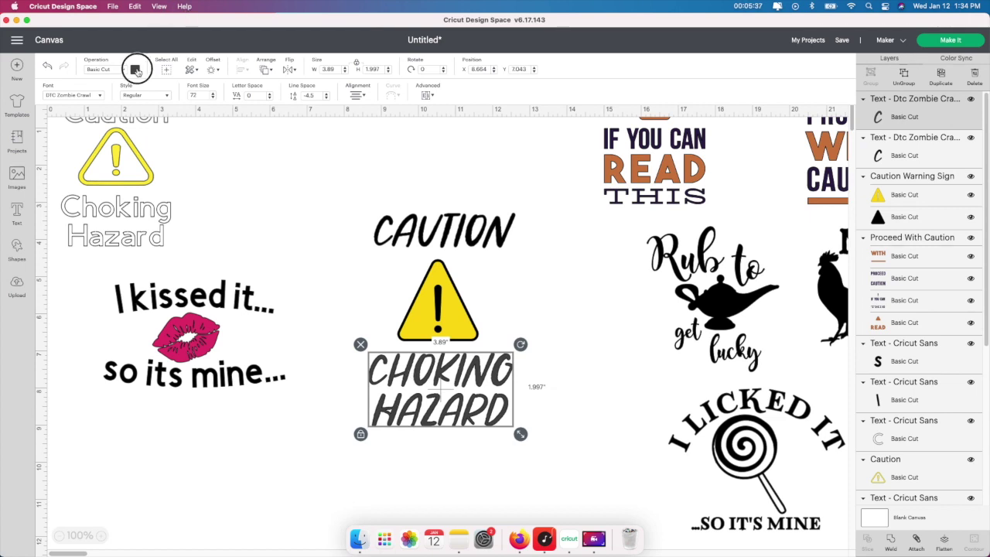
{"action": "left_click", "coordinate": [158, 114]}
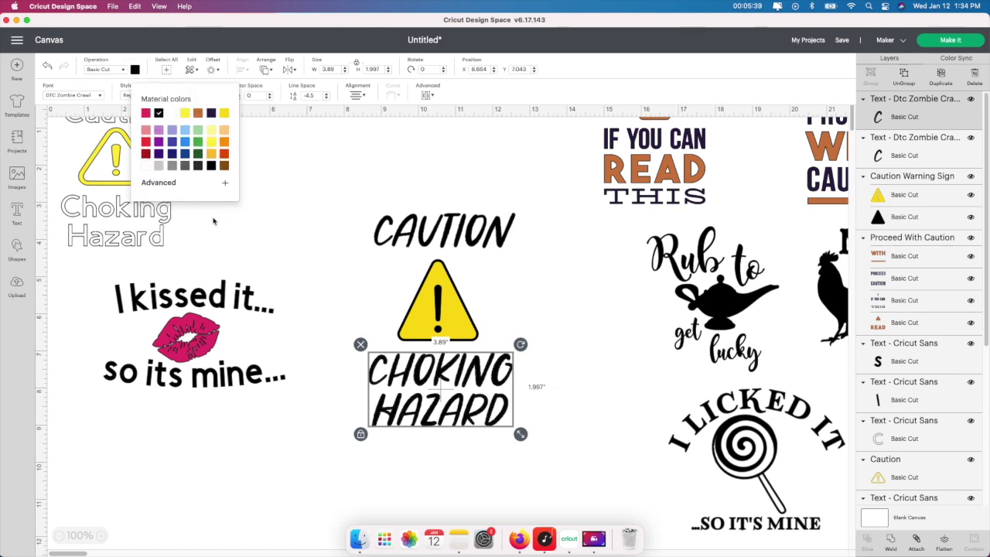
Assign the same black material colour to the warning sign's black layer.
{"action": "left_click", "coordinate": [436, 317]}
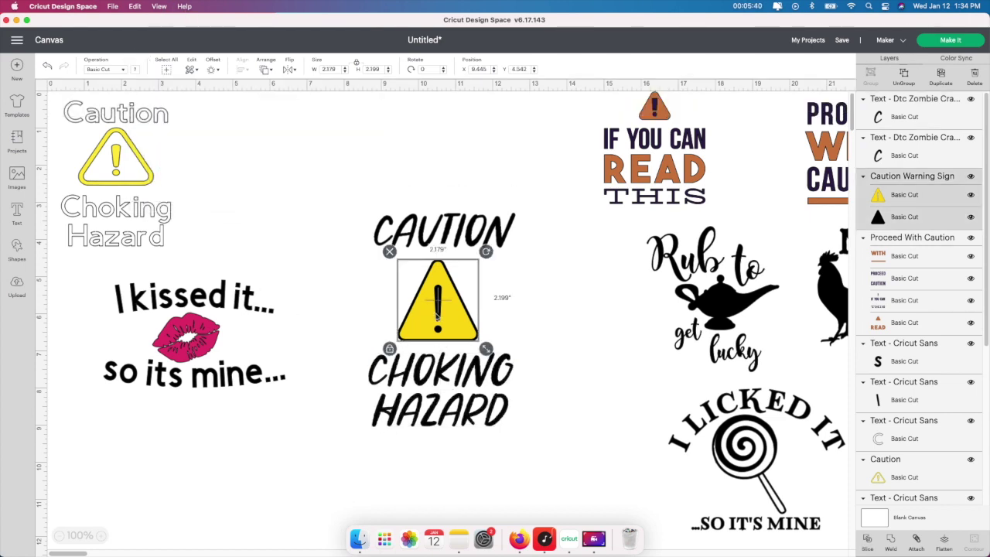
{"action": "left_click", "coordinate": [904, 216]}
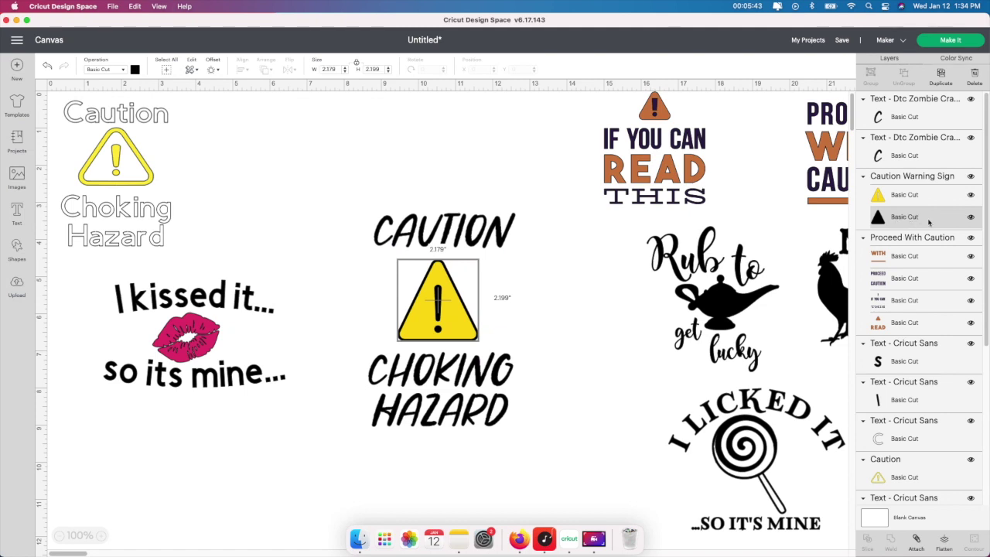
{"action": "left_click", "coordinate": [135, 69]}
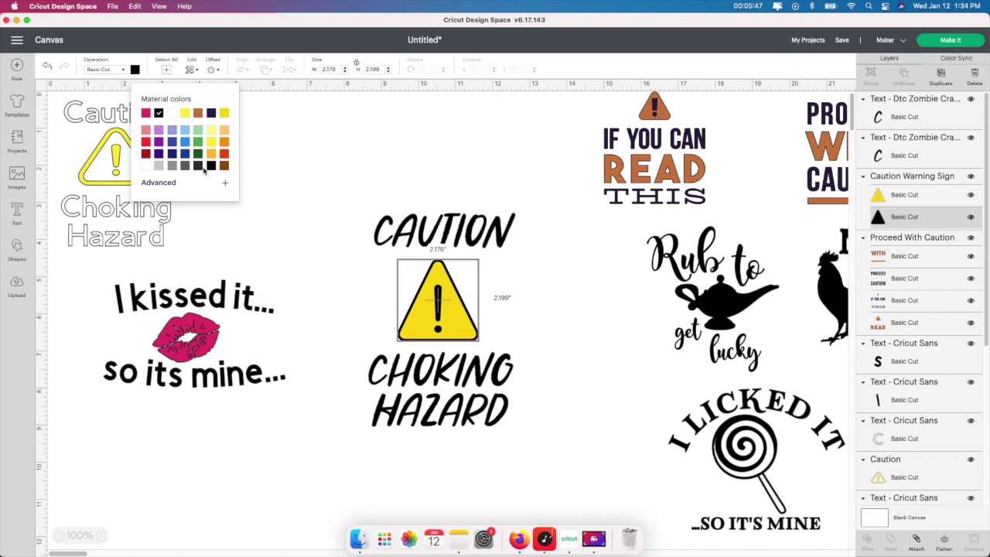
{"action": "left_click", "coordinate": [158, 113]}
{"action": "left_click", "coordinate": [277, 276]}
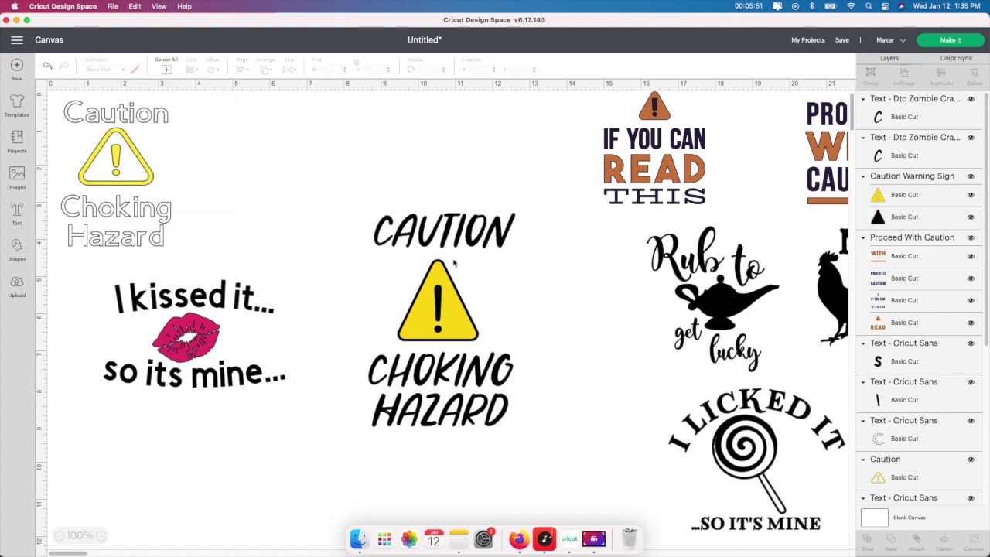
{"action": "left_click", "coordinate": [464, 390]}
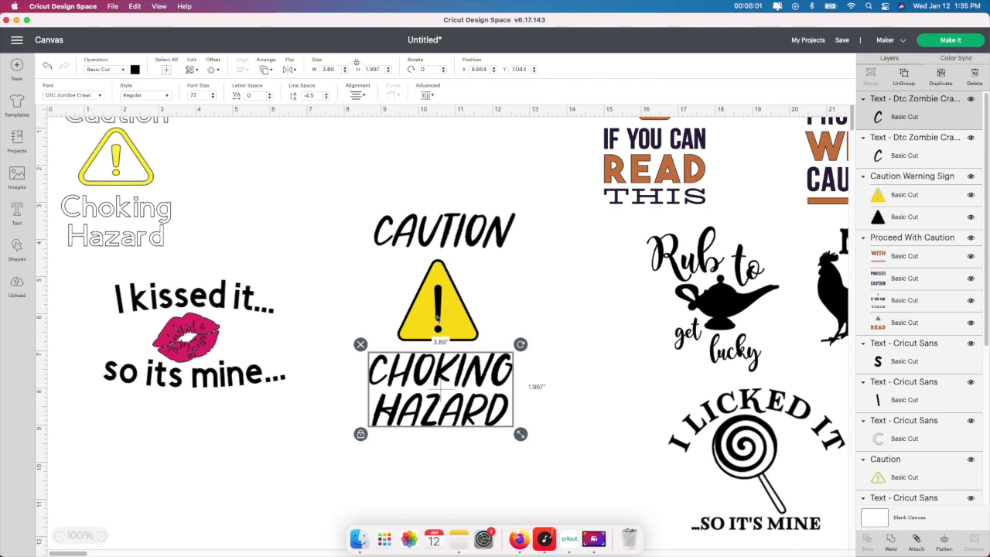
{"action": "left_click", "coordinate": [533, 323]}
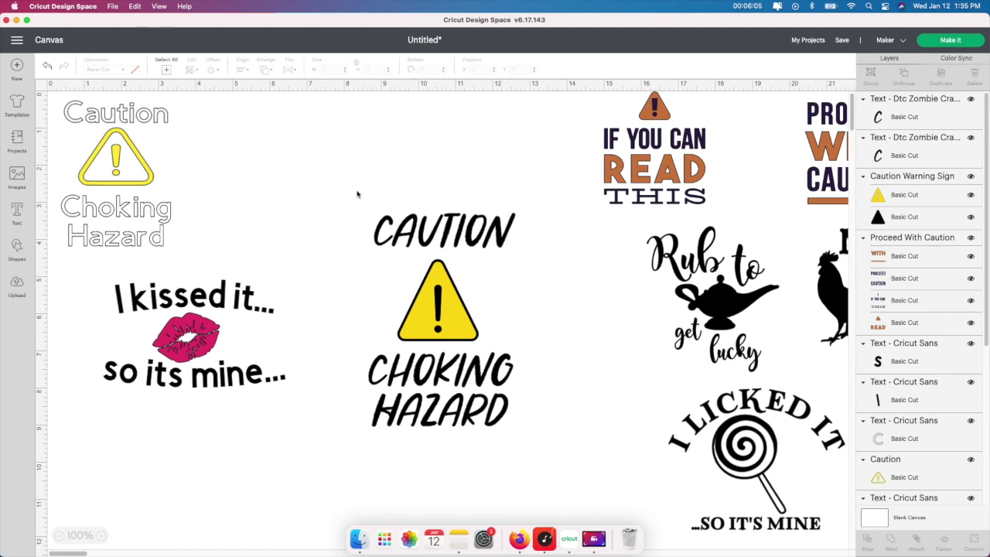
{"action": "left_click_drag", "start_coordinate": [337, 188], "coordinate": [541, 464]}
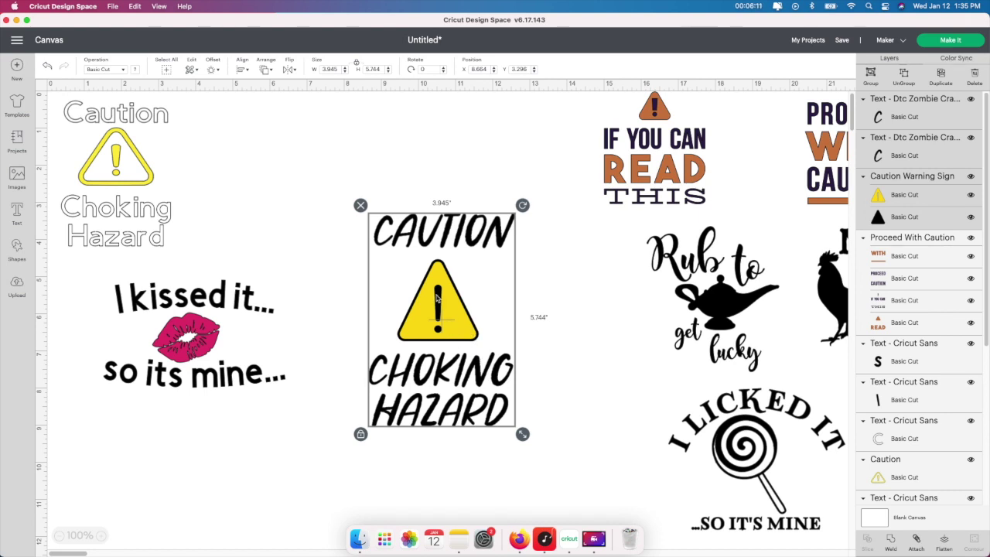
{"action": "left_click", "coordinate": [558, 423]}
{"action": "left_click", "coordinate": [464, 419]}
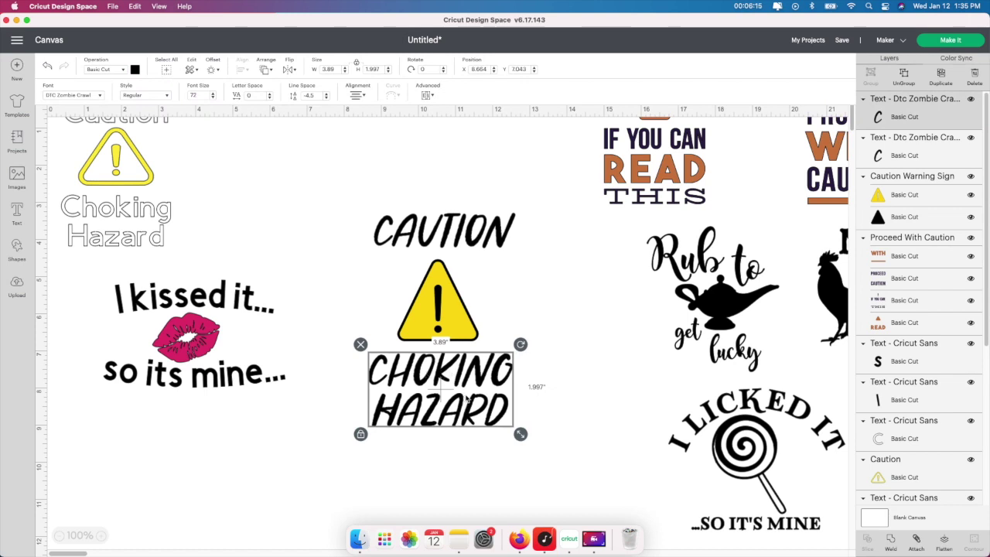
{"action": "left_click", "coordinate": [467, 238]}
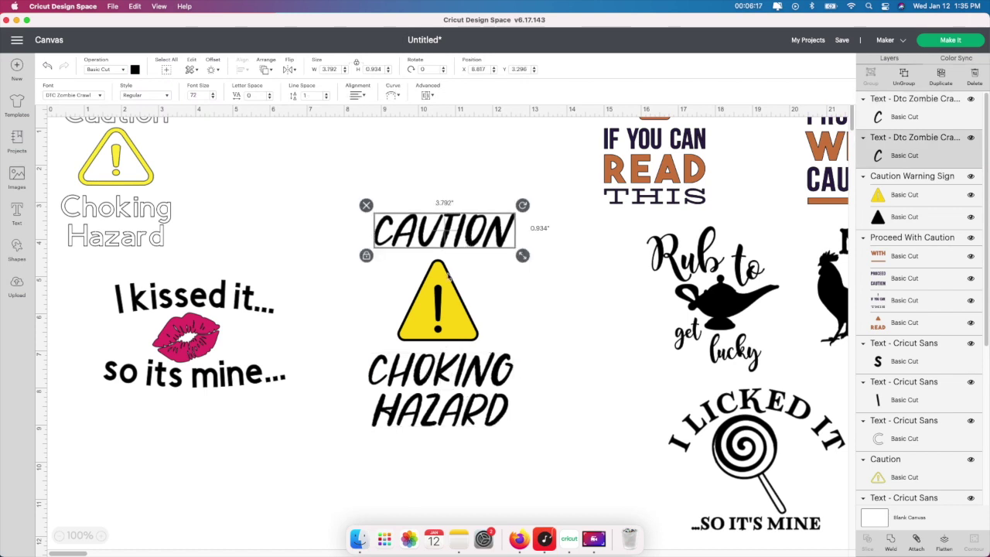
{"action": "left_click", "coordinate": [360, 288]}
Select the warning sign with both texts and scale them proportionally to a width of 3 inches.
{"action": "left_click_drag", "start_coordinate": [335, 186], "coordinate": [548, 447]}
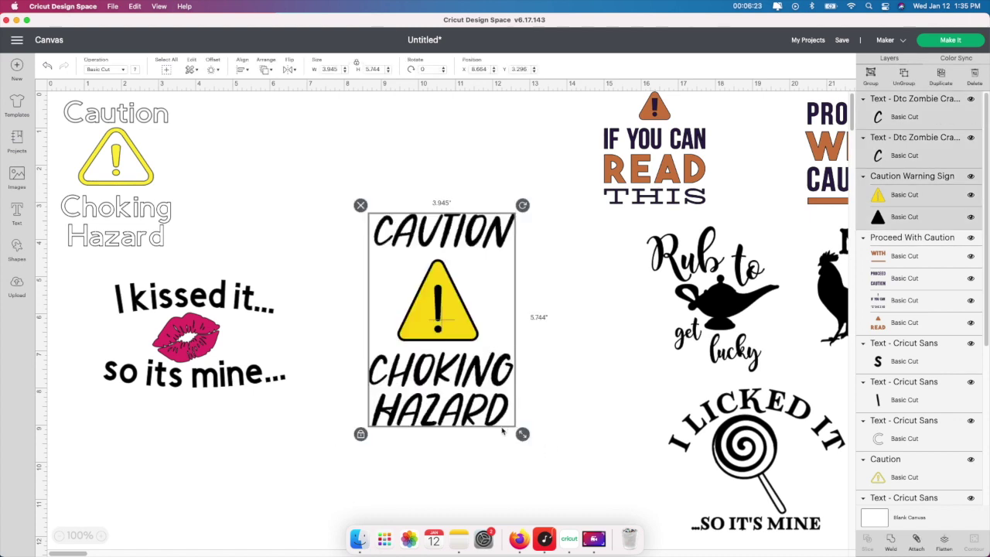
{"action": "left_click", "coordinate": [340, 69]}
{"action": "type", "text": "3"}
{"action": "left_click", "coordinate": [371, 69]}
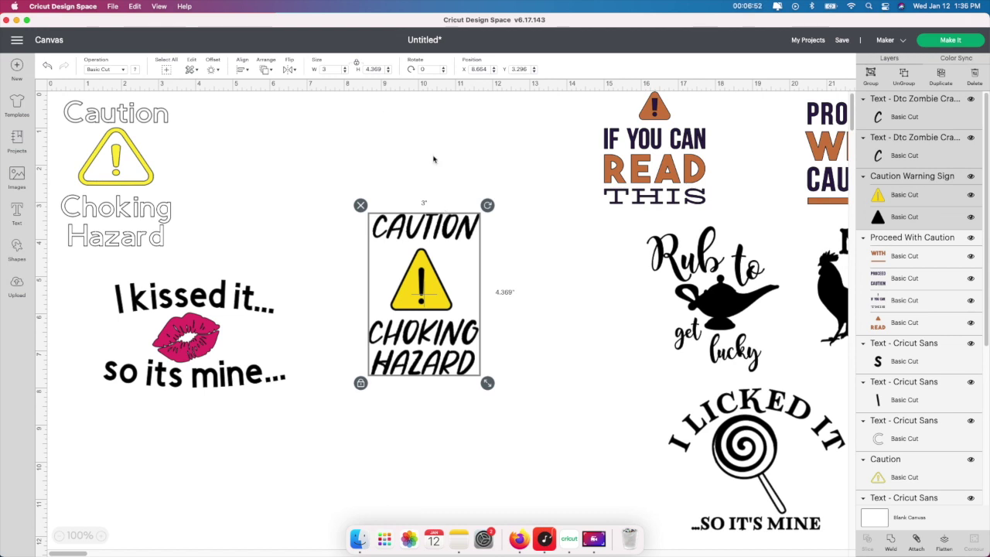
Unlock the proportions and reshape the selected sign and texts to about 3.15 inches wide by 3.72 inches high.
{"action": "left_click", "coordinate": [357, 62]}
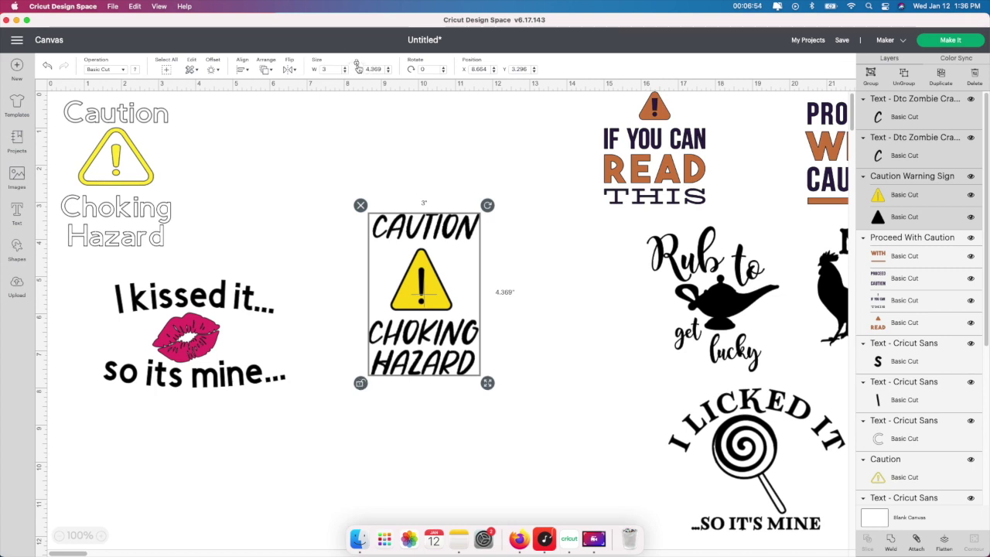
{"action": "left_click_drag", "start_coordinate": [488, 384], "coordinate": [492, 366]}
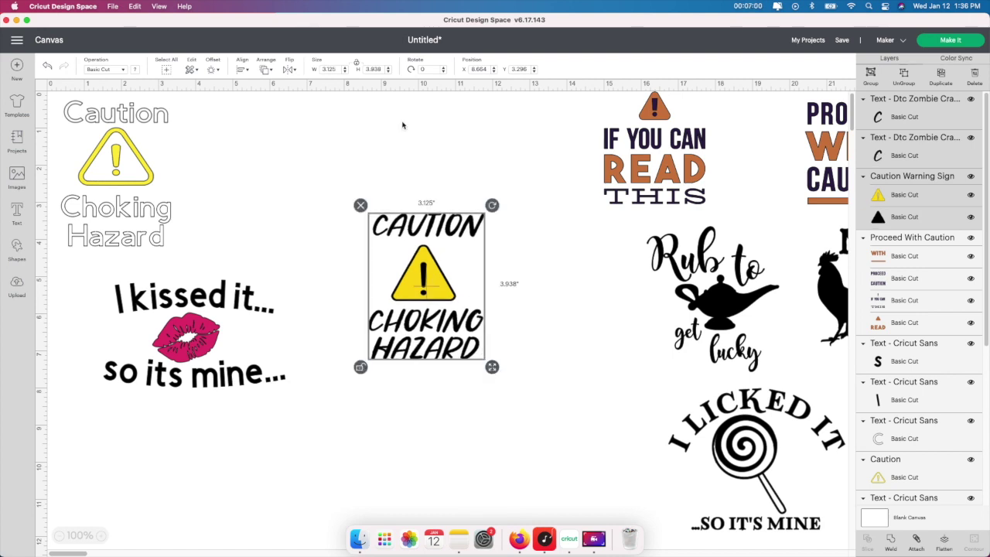
{"action": "left_click_drag", "start_coordinate": [494, 362], "coordinate": [494, 358]}
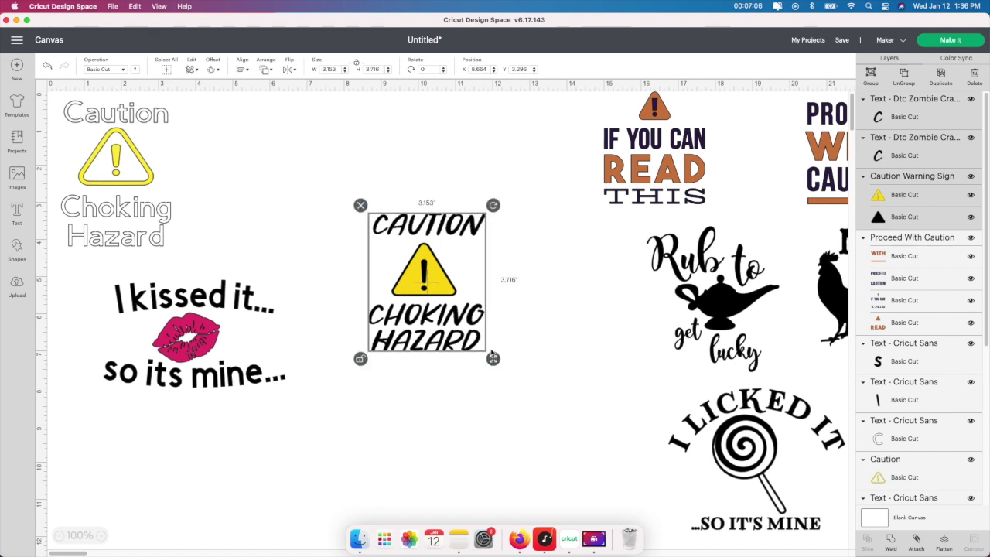
{"action": "left_click", "coordinate": [467, 422]}
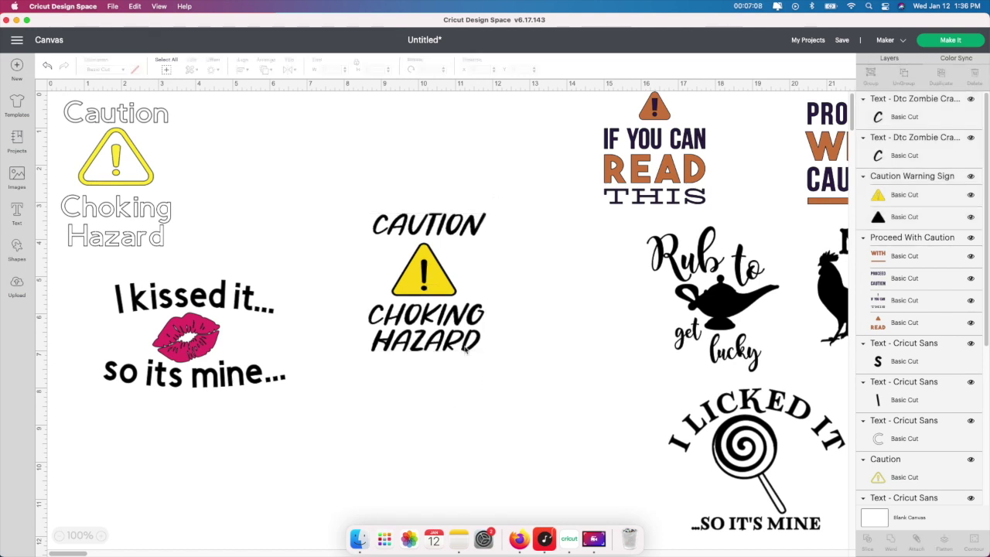
Move the whole caution design up beside the "If You Can Read This" design and select the "so its mine..." text.
{"action": "left_click_drag", "start_coordinate": [322, 165], "coordinate": [506, 374]}
{"action": "left_click_drag", "start_coordinate": [474, 332], "coordinate": [552, 226]}
{"action": "left_click", "coordinate": [209, 363]}
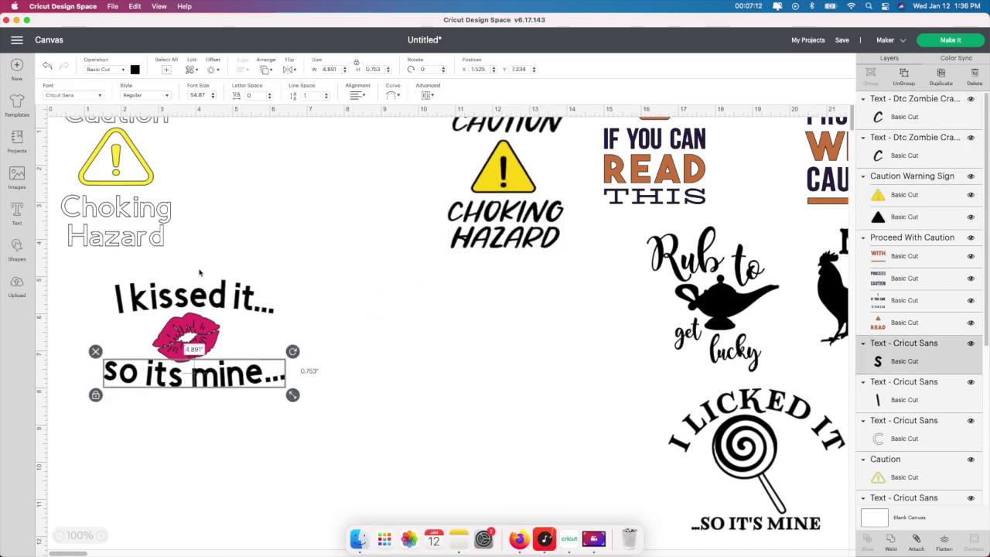
Try a new "I kissed it" text in the DTC Zombie Crawl font beside the lips design, curved with a diameter of 12.3.
{"action": "left_click", "coordinate": [222, 294]}
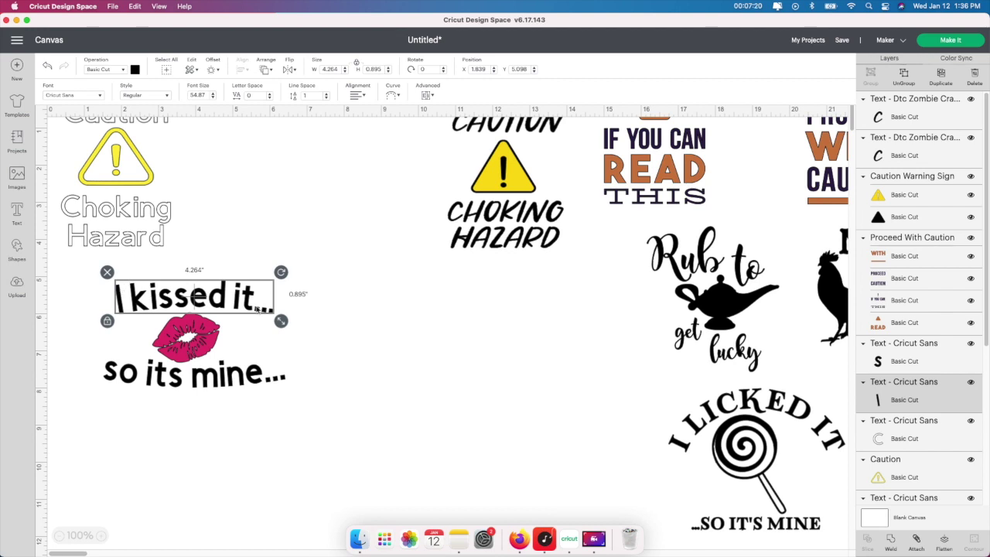
{"action": "left_click", "coordinate": [19, 211]}
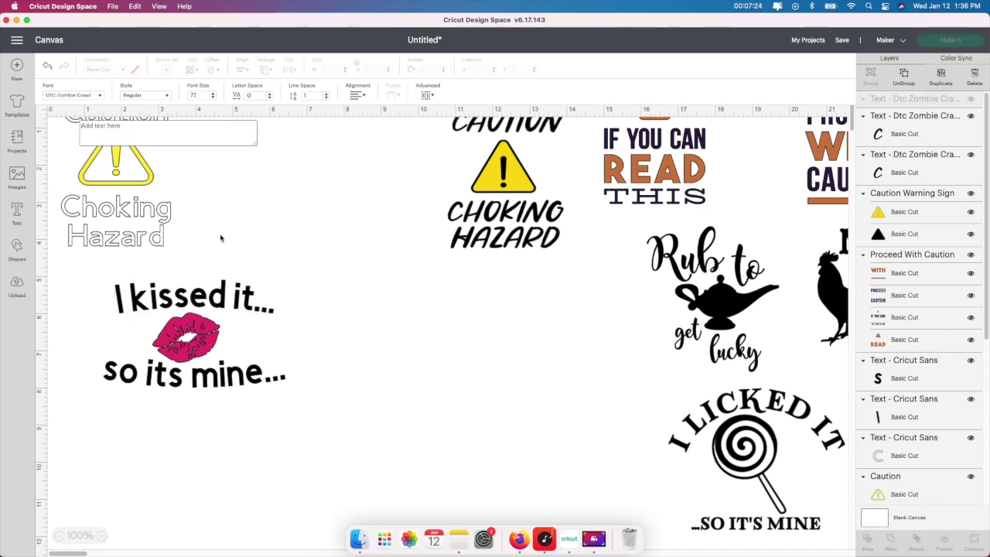
{"action": "type", "text": "I kissed it"}
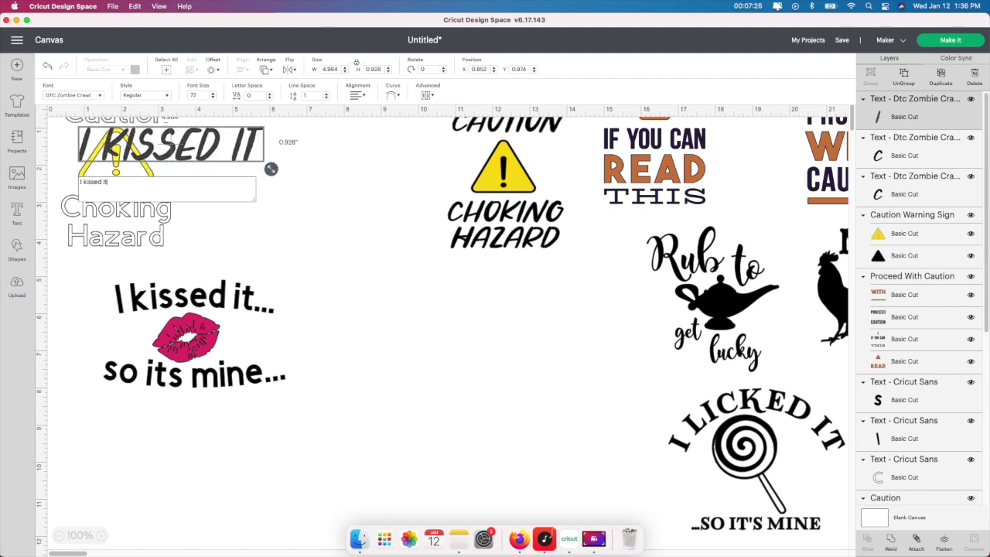
{"action": "left_click_drag", "start_coordinate": [220, 154], "coordinate": [501, 340]}
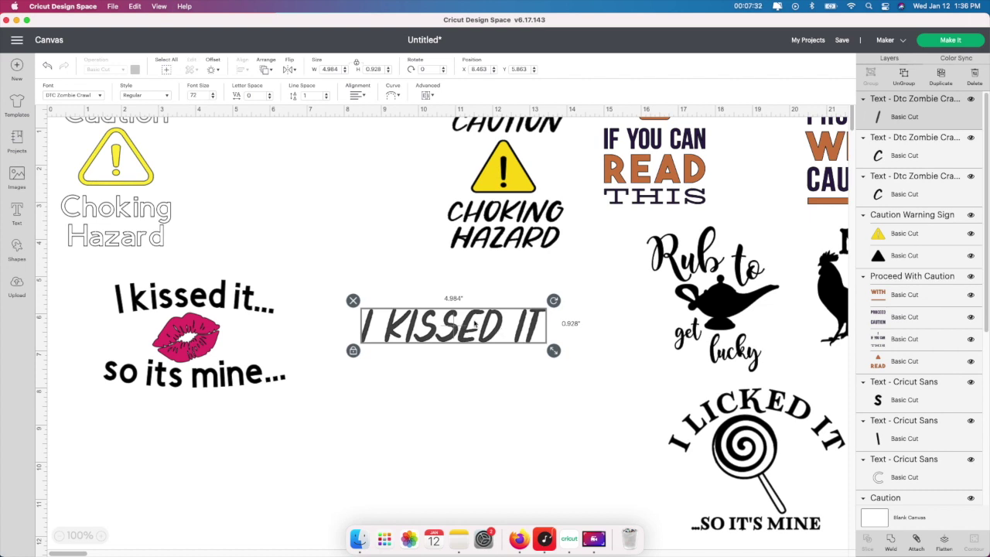
{"action": "left_click", "coordinate": [394, 94]}
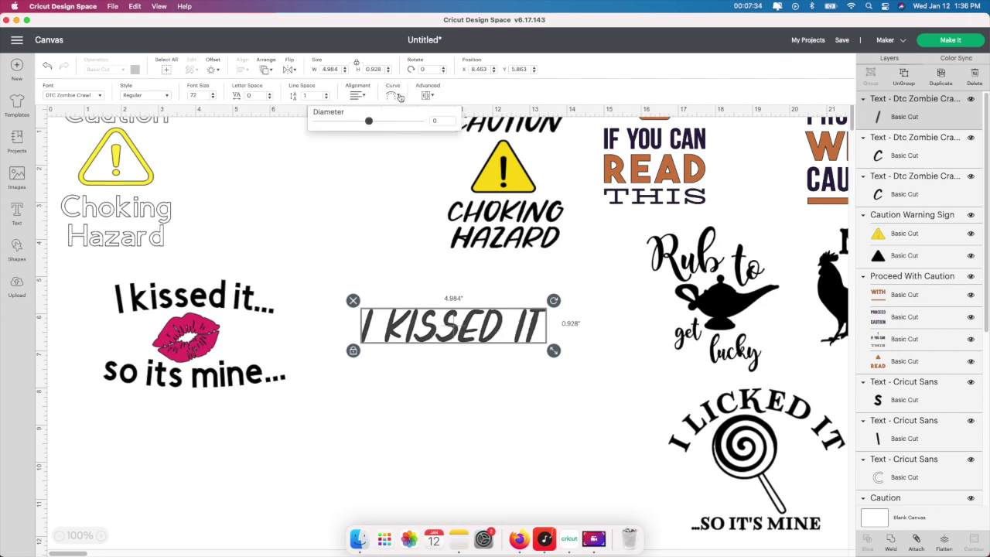
{"action": "left_click_drag", "start_coordinate": [369, 120], "coordinate": [394, 126]}
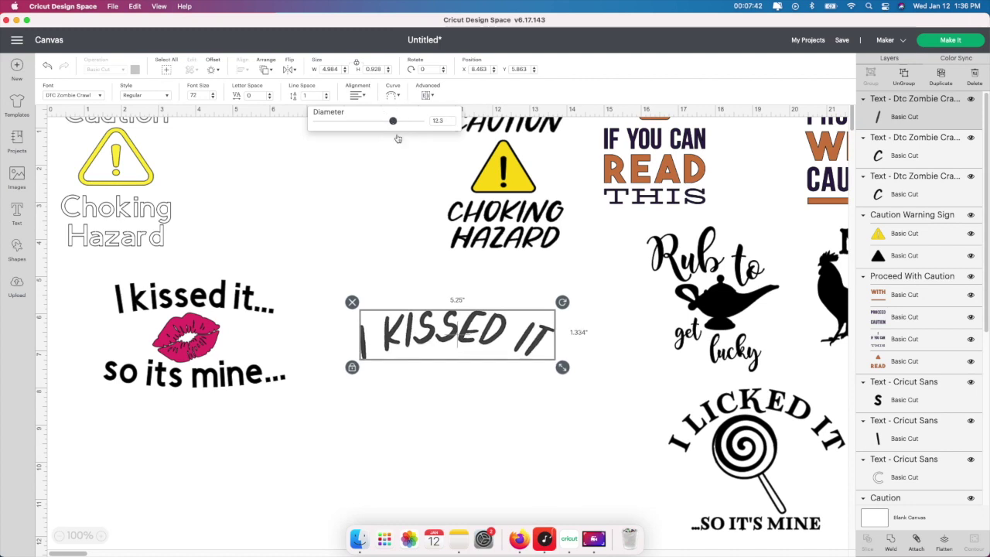
Delete the newly added curved "I kissed it" text beside the lips design.
{"action": "left_click", "coordinate": [492, 464]}
{"action": "left_click", "coordinate": [236, 384]}
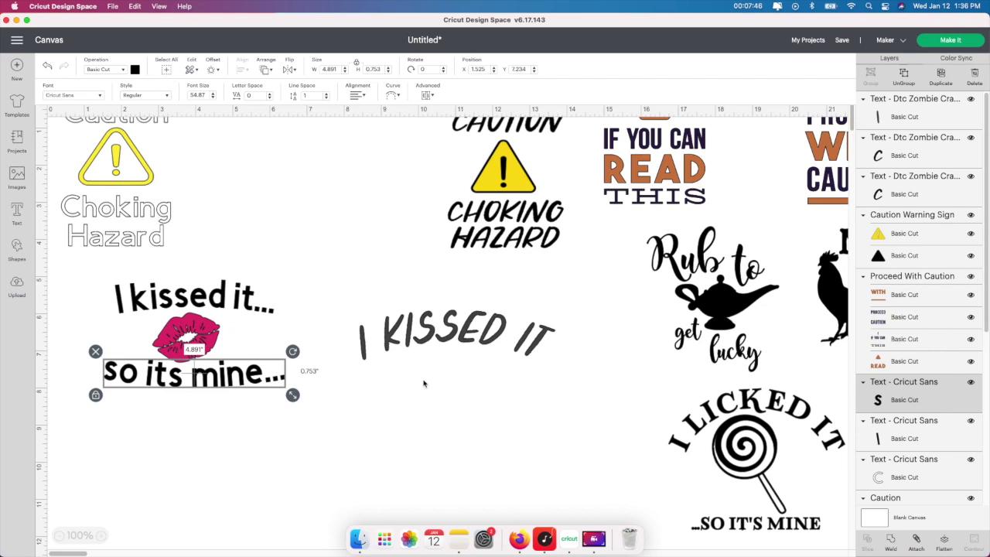
{"action": "left_click", "coordinate": [445, 345]}
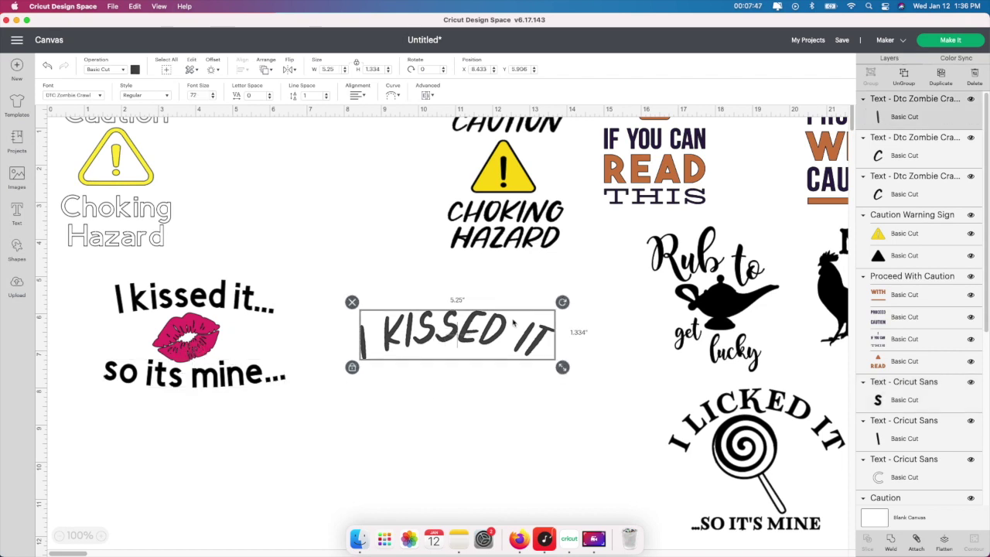
{"action": "left_click", "coordinate": [352, 302]}
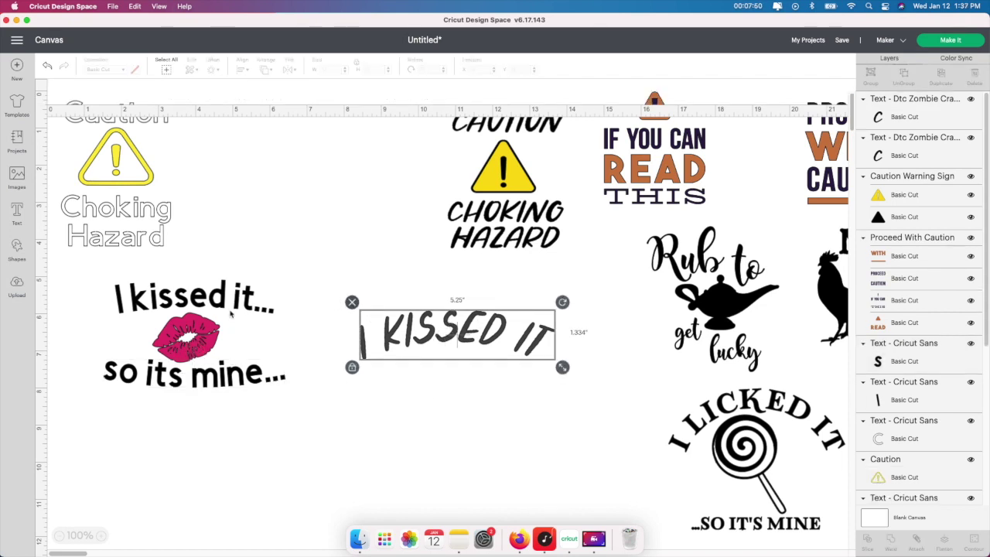
{"action": "left_click", "coordinate": [167, 343]}
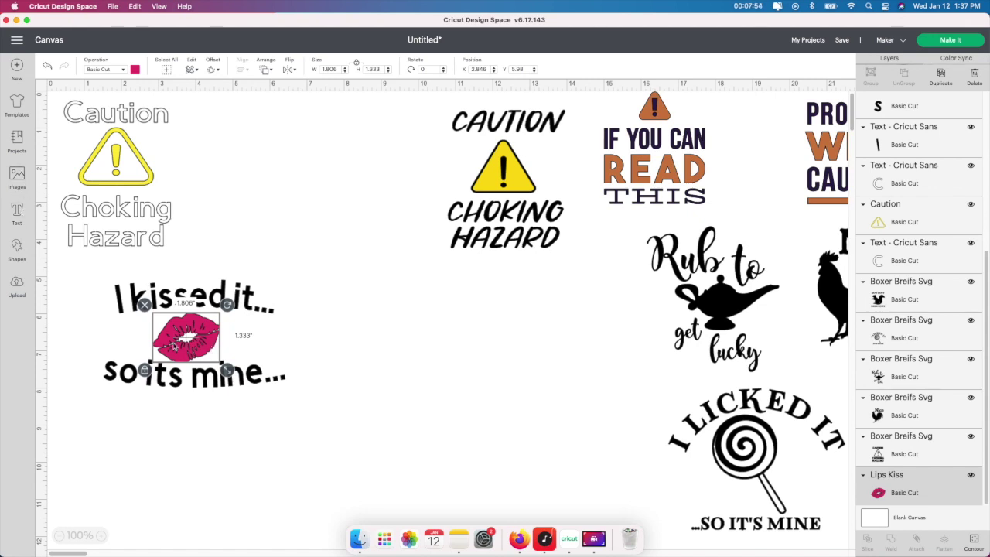
{"action": "left_click", "coordinate": [220, 443]}
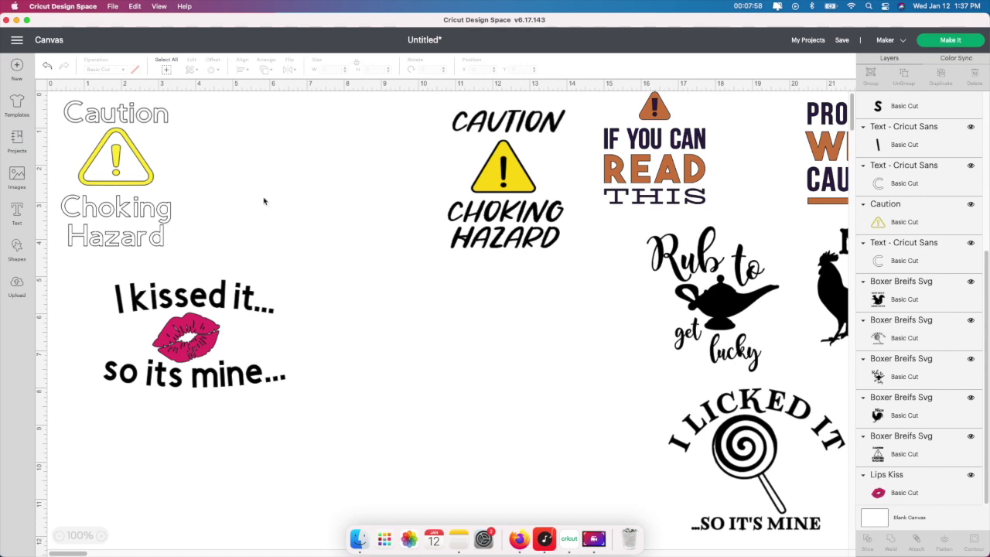
Bring the finished caution design closer to the outlined caution version and delete the outlined version.
{"action": "left_click_drag", "start_coordinate": [386, 142], "coordinate": [512, 254]}
{"action": "left_click_drag", "start_coordinate": [495, 186], "coordinate": [326, 186]}
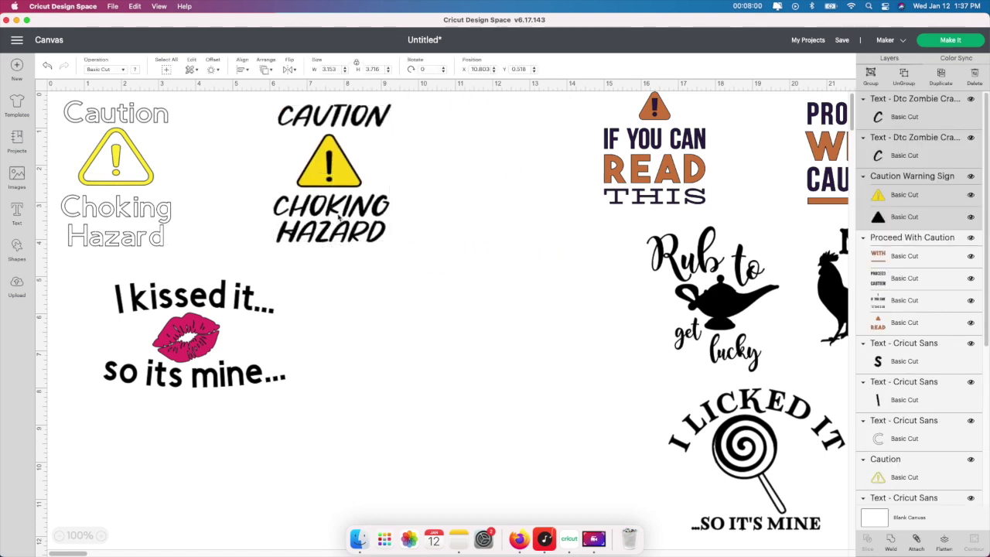
{"action": "left_click", "coordinate": [117, 182]}
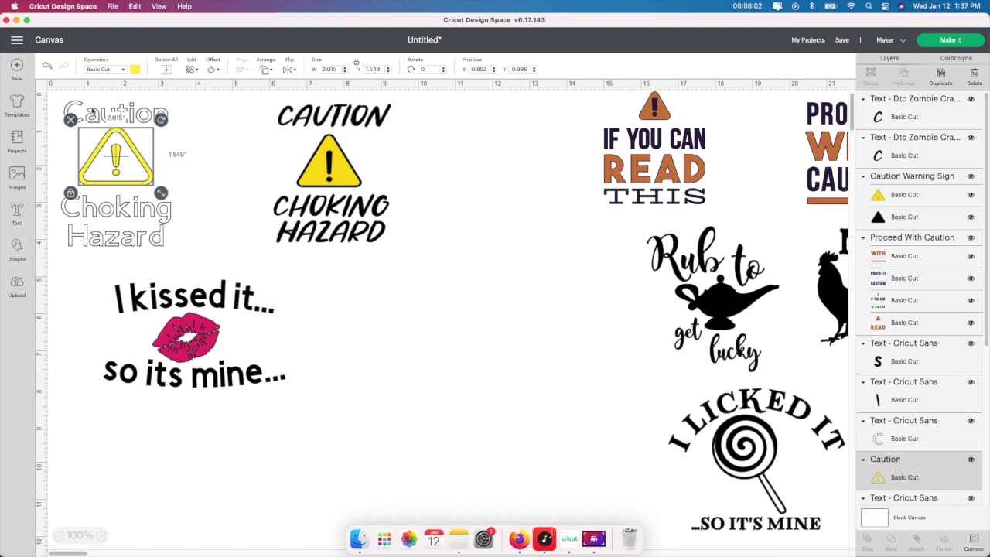
{"action": "left_click_drag", "start_coordinate": [60, 98], "coordinate": [175, 260]}
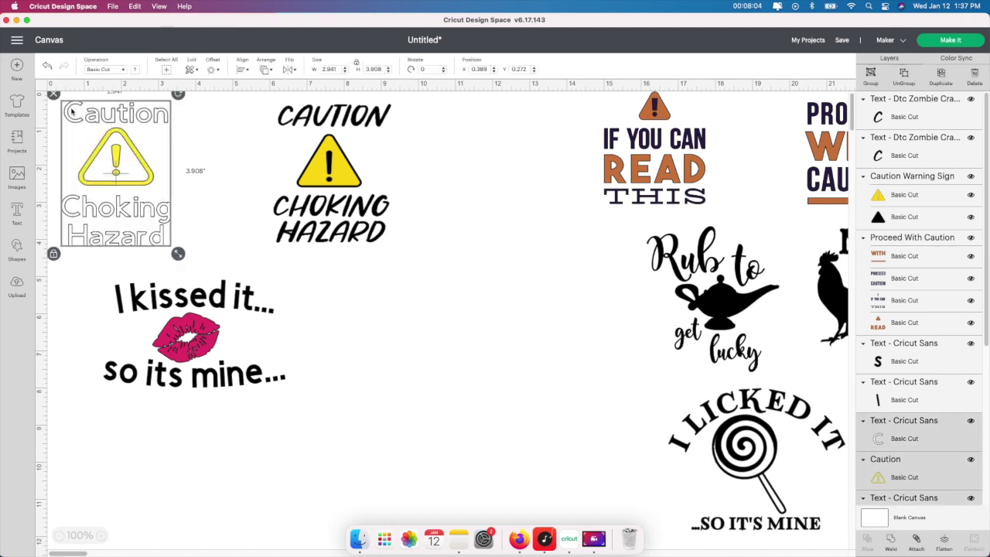
{"action": "left_click", "coordinate": [54, 96]}
Select the whole finished caution design and move it into the freed space above the kissing-lips design.
{"action": "left_click", "coordinate": [333, 205]}
{"action": "left_click", "coordinate": [222, 123]}
{"action": "left_click_drag", "start_coordinate": [223, 114], "coordinate": [422, 242]}
{"action": "left_click_drag", "start_coordinate": [319, 143], "coordinate": [156, 149]}
Scale the whole kissing-lips design proportionally to 4 inches wide and place it beside the caution design.
{"action": "left_click", "coordinate": [191, 319]}
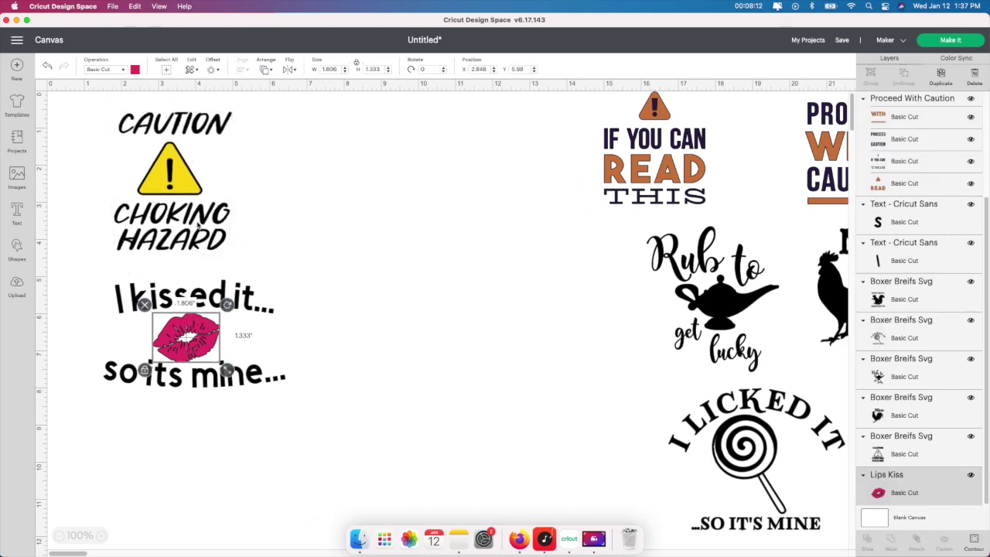
{"action": "left_click", "coordinate": [334, 317]}
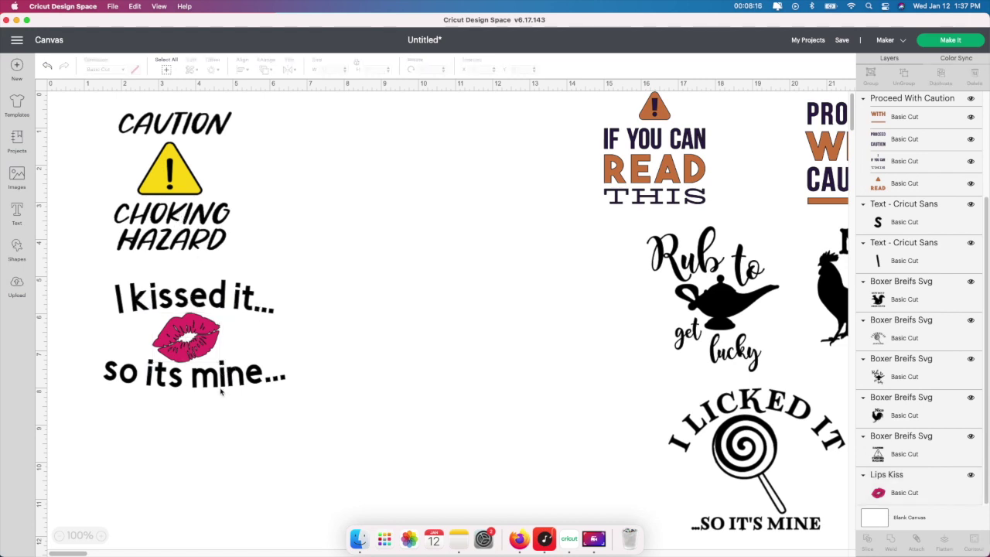
{"action": "left_click_drag", "start_coordinate": [82, 286], "coordinate": [325, 425]}
{"action": "left_click_drag", "start_coordinate": [240, 375], "coordinate": [264, 400]}
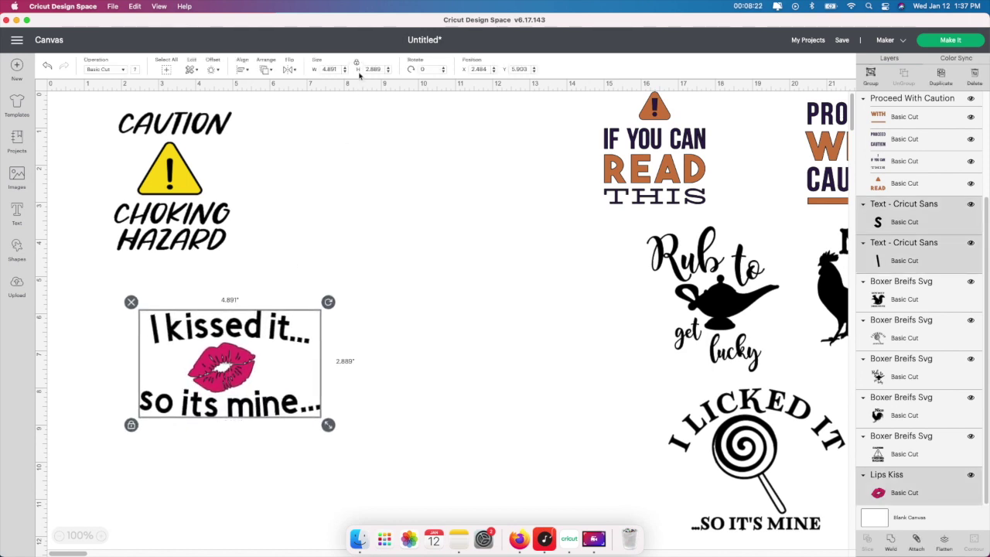
{"action": "left_click", "coordinate": [302, 69]}
{"action": "type", "text": "4"}
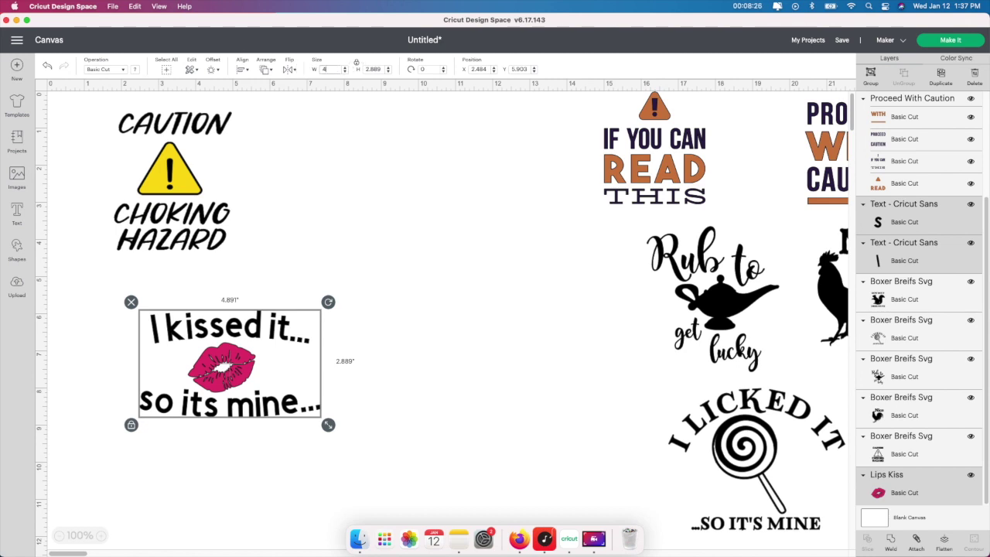
{"action": "key", "text": "Return"}
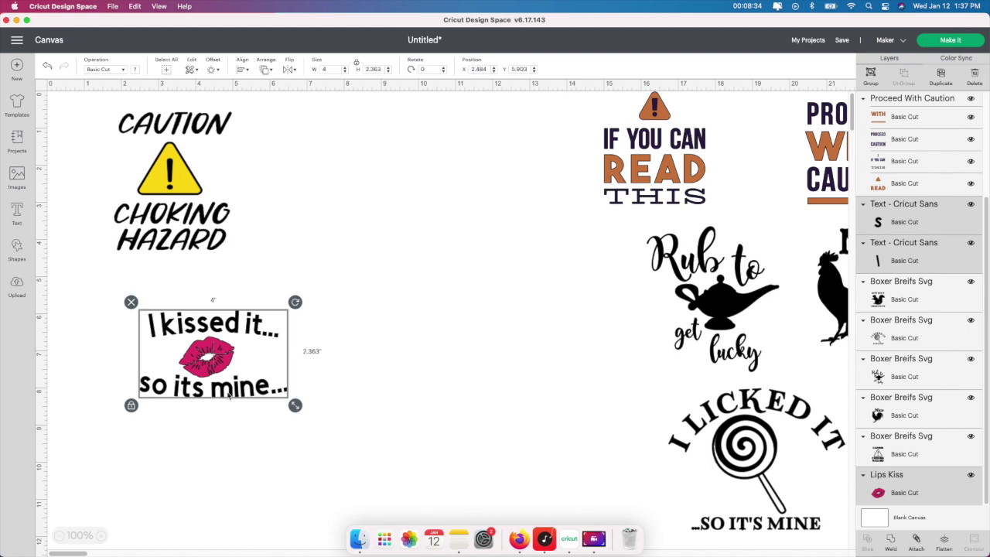
{"action": "left_click_drag", "start_coordinate": [206, 364], "coordinate": [346, 200]}
Recolour the "Rub to get lucky" lamp design gray and place it below the caution design.
{"action": "left_click_drag", "start_coordinate": [700, 272], "coordinate": [351, 341]}
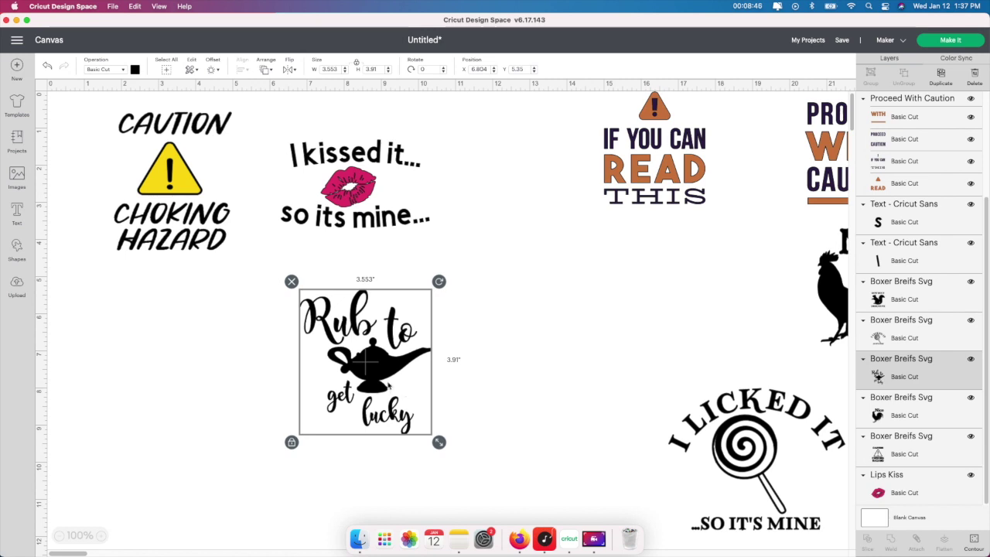
{"action": "left_click", "coordinate": [136, 70]}
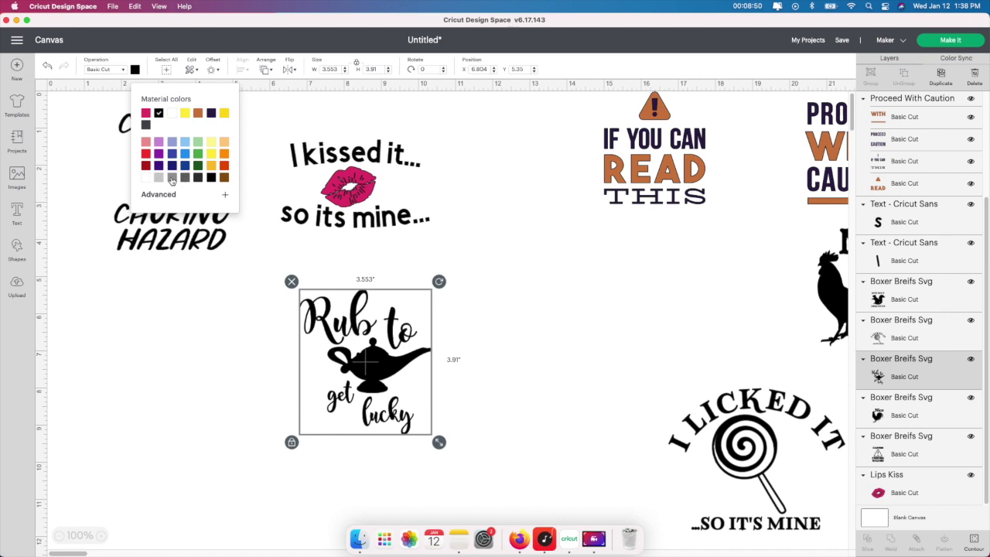
{"action": "left_click", "coordinate": [172, 177]}
{"action": "left_click_drag", "start_coordinate": [377, 381], "coordinate": [170, 374]}
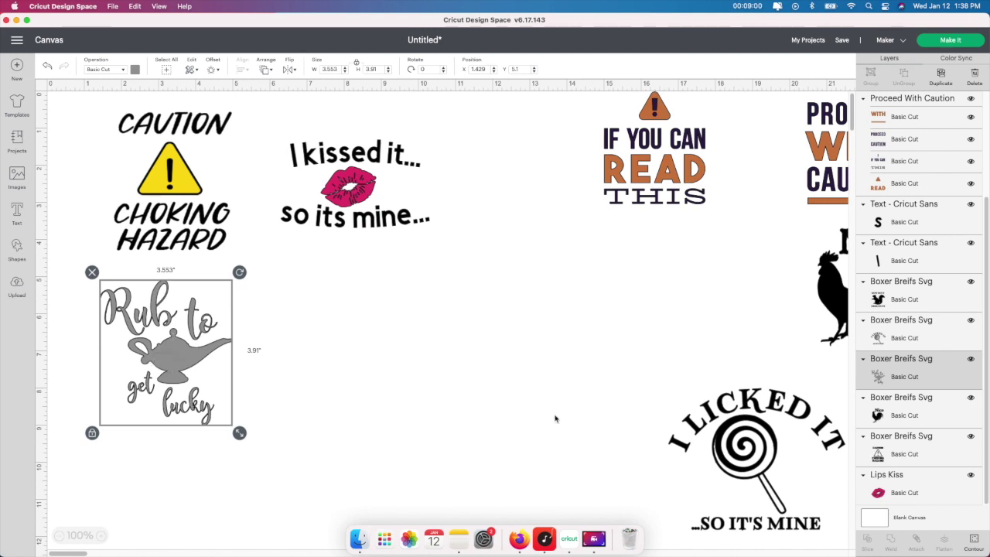
Scale the "I licked it" lollipop design to 4 inches wide and place it below the kissing-lips design.
{"action": "left_click_drag", "start_coordinate": [757, 467], "coordinate": [394, 343]}
{"action": "type", "text": "4"}
{"action": "key", "text": "Return"}
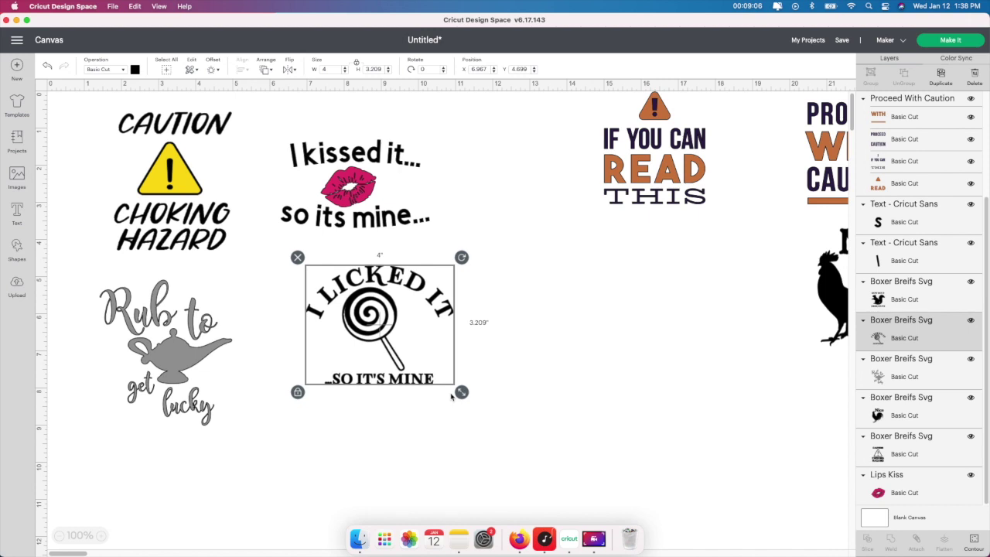
{"action": "left_click_drag", "start_coordinate": [394, 310], "coordinate": [318, 280]}
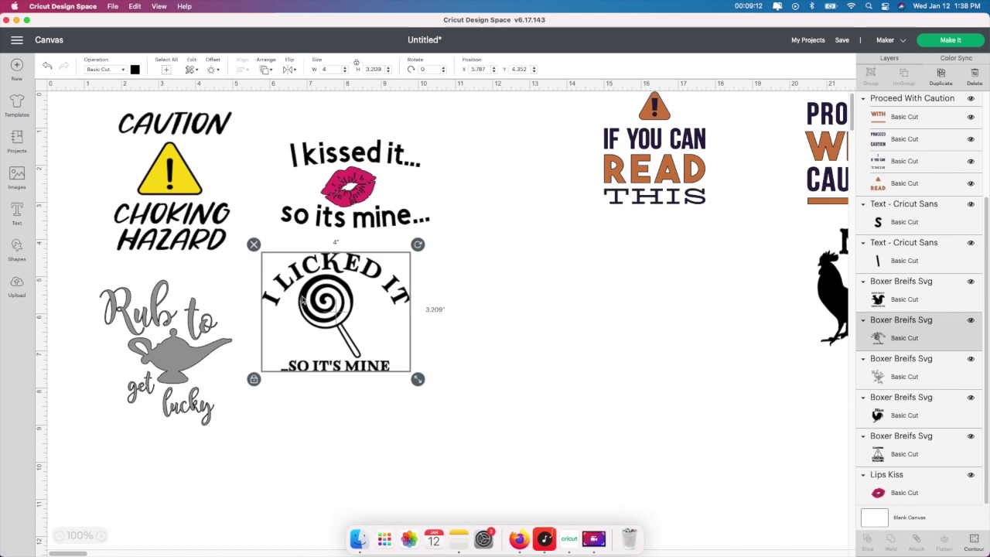
Place the "Nice" rooster beside the lollipop design, enlarge it to 2.755 inches wide, and set its height to 3 inches with proportions unlocked.
{"action": "left_click_drag", "start_coordinate": [831, 298], "coordinate": [530, 308]}
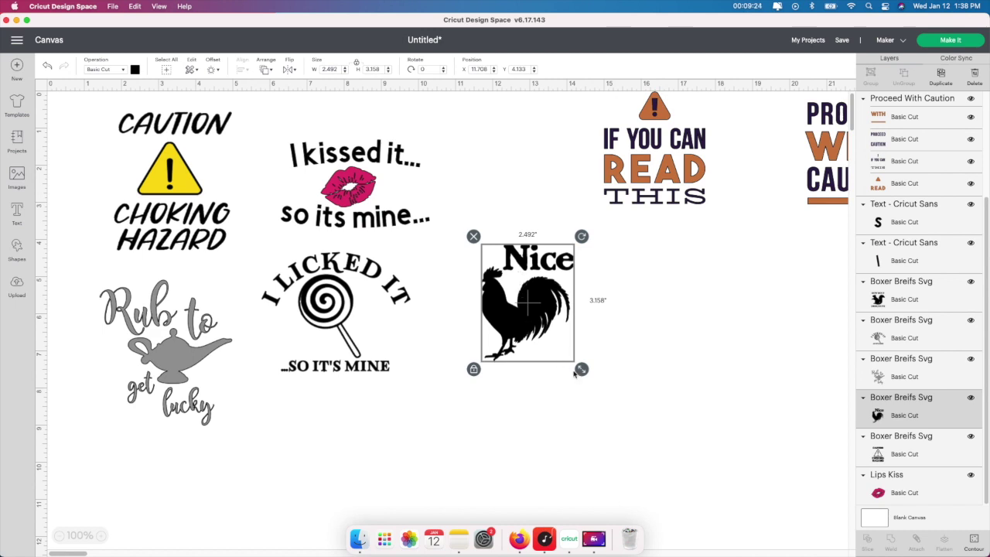
{"action": "left_click_drag", "start_coordinate": [581, 369], "coordinate": [591, 382]}
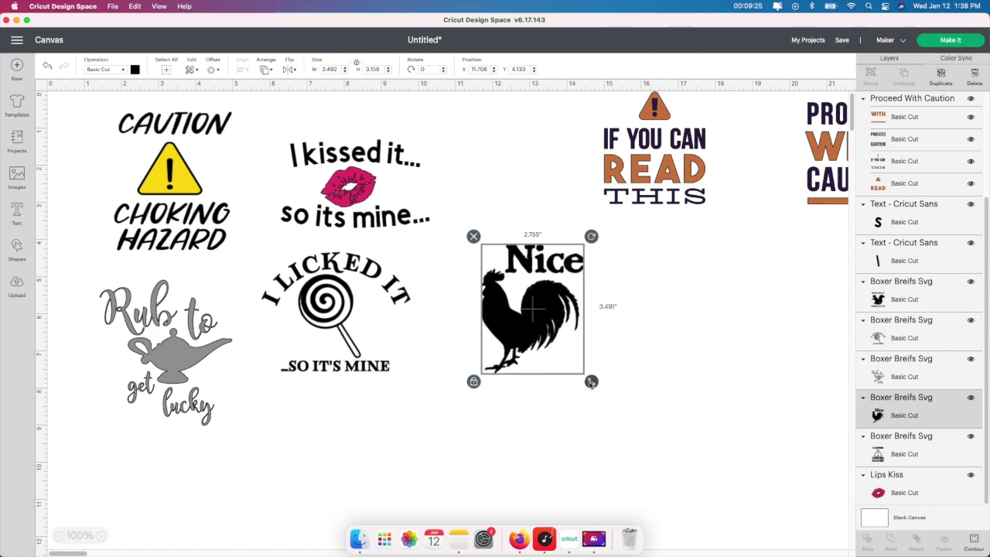
{"action": "left_click", "coordinate": [358, 64]}
{"action": "left_click", "coordinate": [380, 68]}
{"action": "type", "text": "3"}
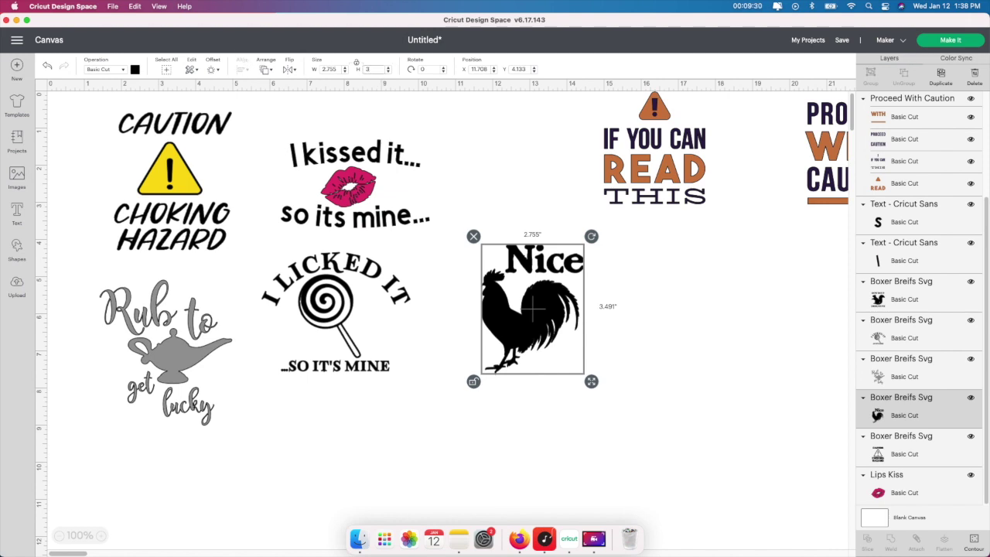
{"action": "key", "text": "Return"}
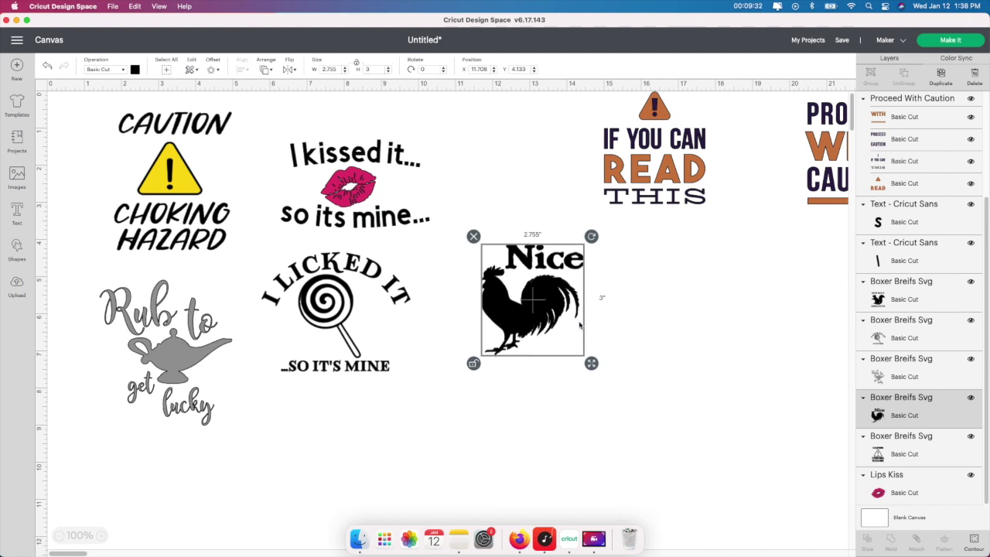
{"action": "left_click_drag", "start_coordinate": [551, 317], "coordinate": [526, 307]}
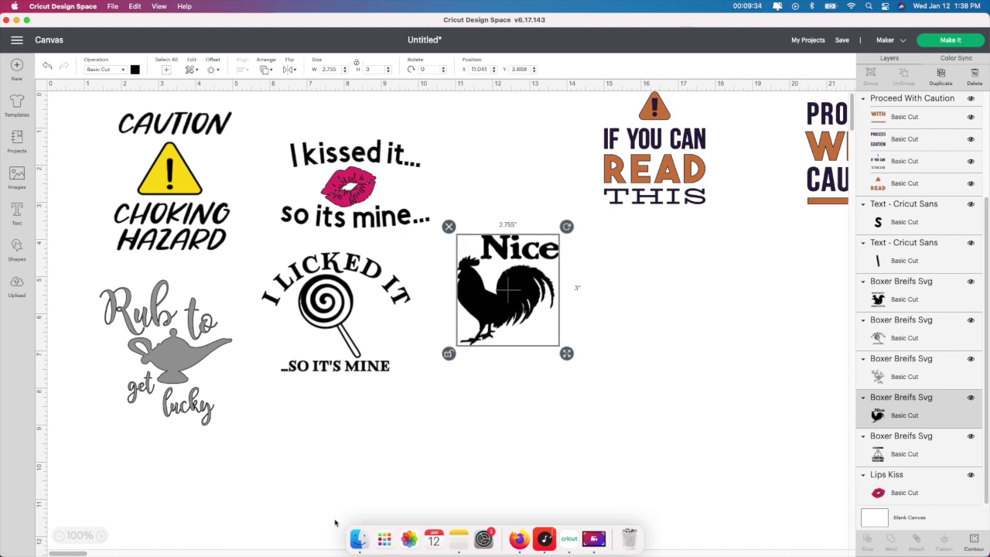
Bring the "How bout deez nuts" squirrel closer to the other designs and delete the black-only "Caution! Choking Hazard" image.
{"action": "left_click", "coordinate": [59, 535]}
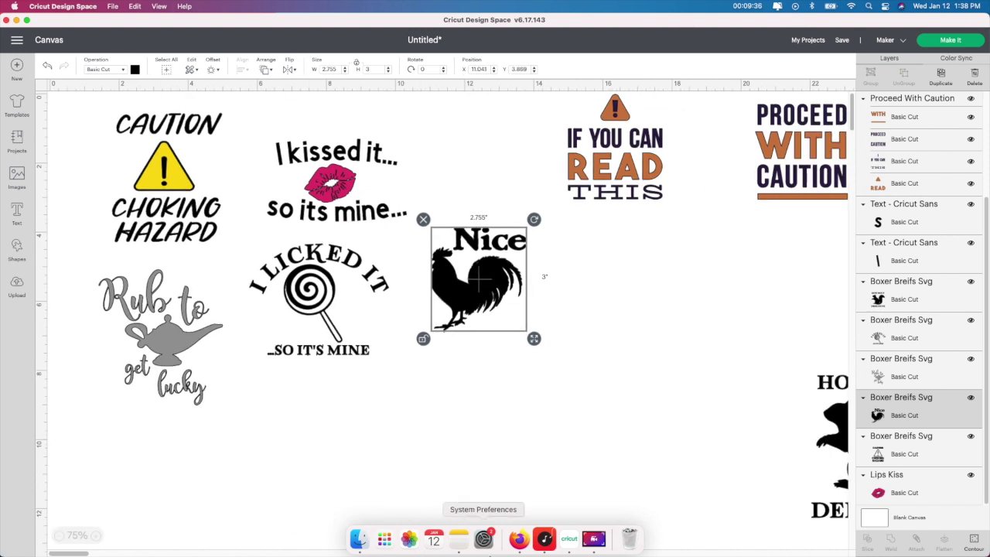
{"action": "left_click", "coordinate": [478, 418]}
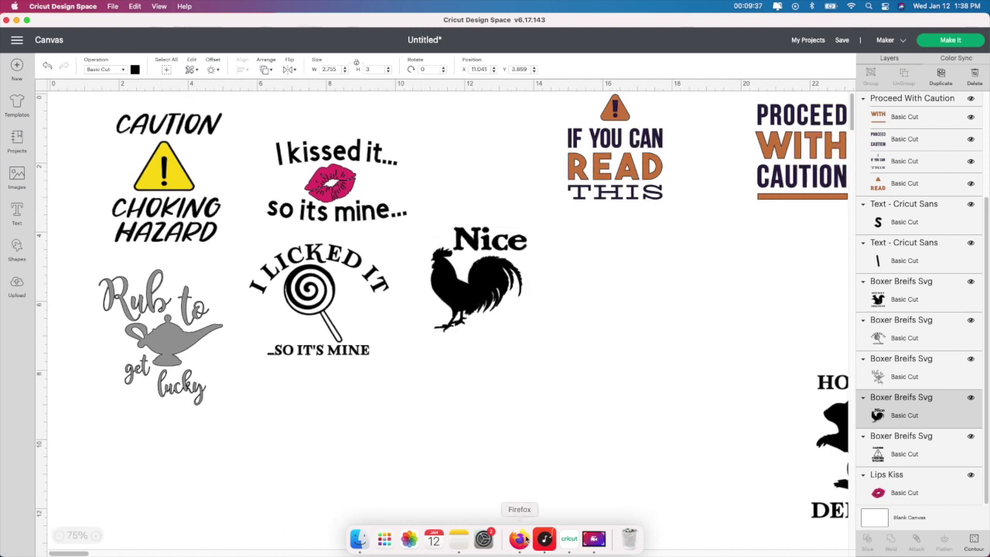
{"action": "left_click", "coordinate": [59, 536]}
{"action": "left_click_drag", "start_coordinate": [584, 338], "coordinate": [236, 365]}
{"action": "left_click_drag", "start_coordinate": [638, 251], "coordinate": [384, 339]}
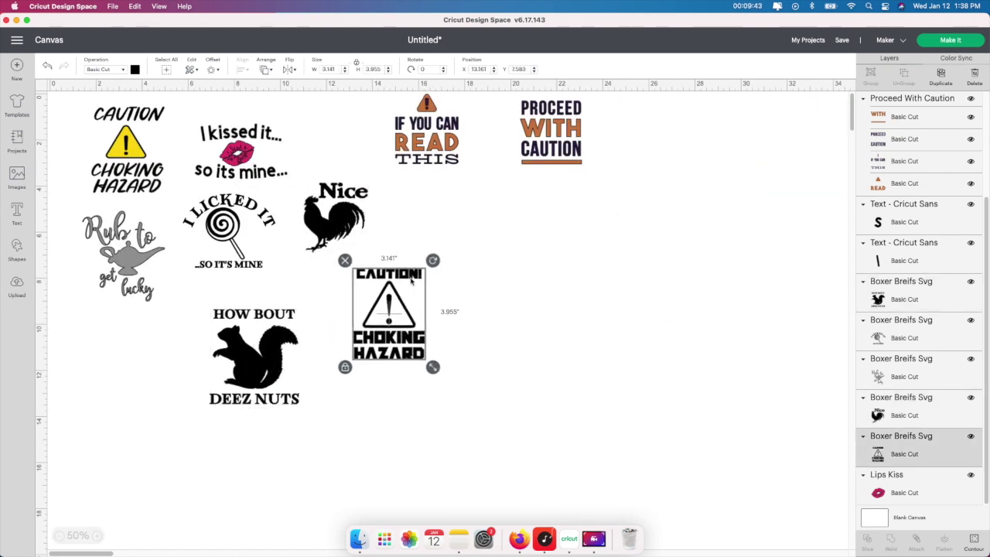
{"action": "left_click", "coordinate": [345, 259]}
Place the squirrel design beside the "Nice" rooster and inspect it at 100% zoom.
{"action": "left_click_drag", "start_coordinate": [255, 356], "coordinate": [433, 229]}
{"action": "left_click", "coordinate": [97, 535]}
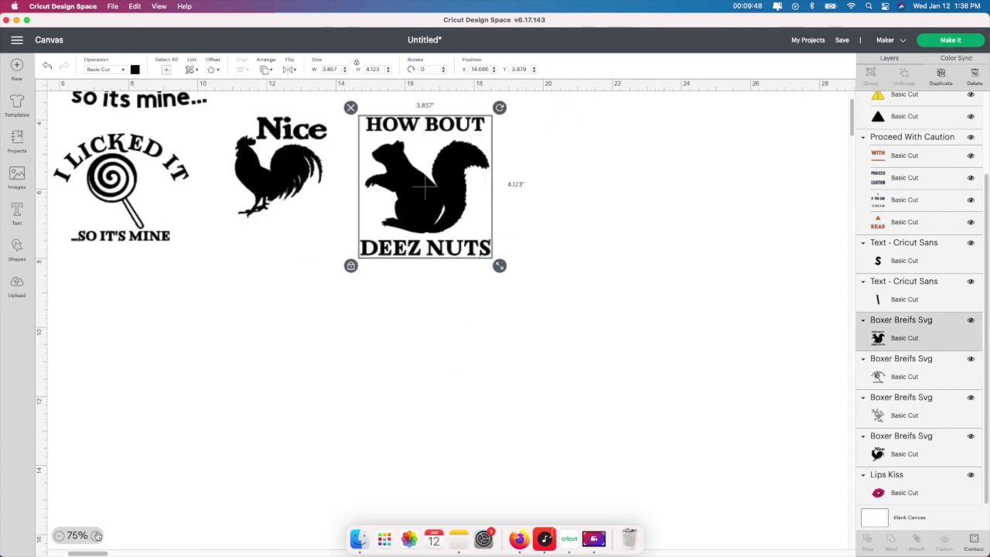
{"action": "left_click", "coordinate": [97, 535]}
{"action": "left_click", "coordinate": [99, 546]}
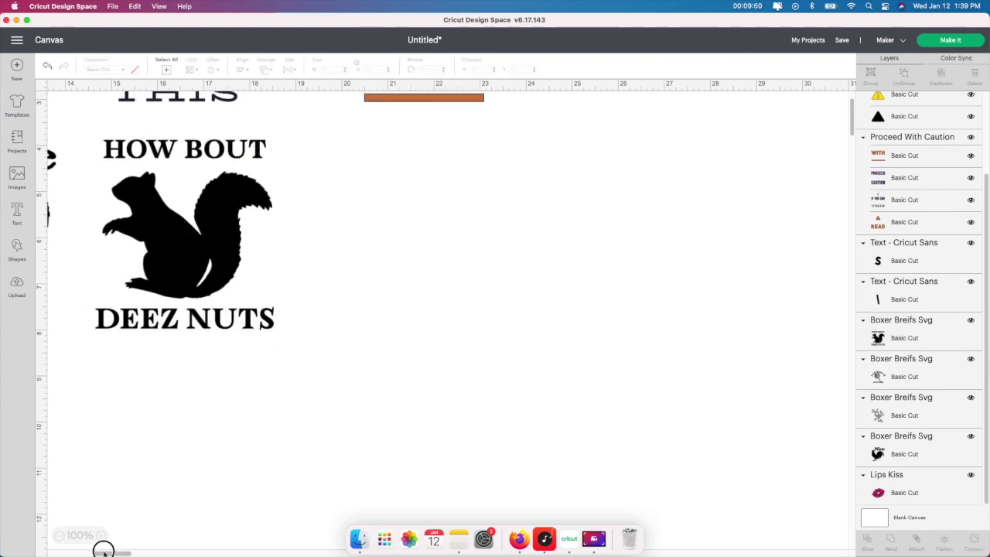
{"action": "scroll", "coordinate": [618, 440], "scroll_direction": "left", "scroll_amount": 2}
{"action": "key", "text": "super+Tab"}
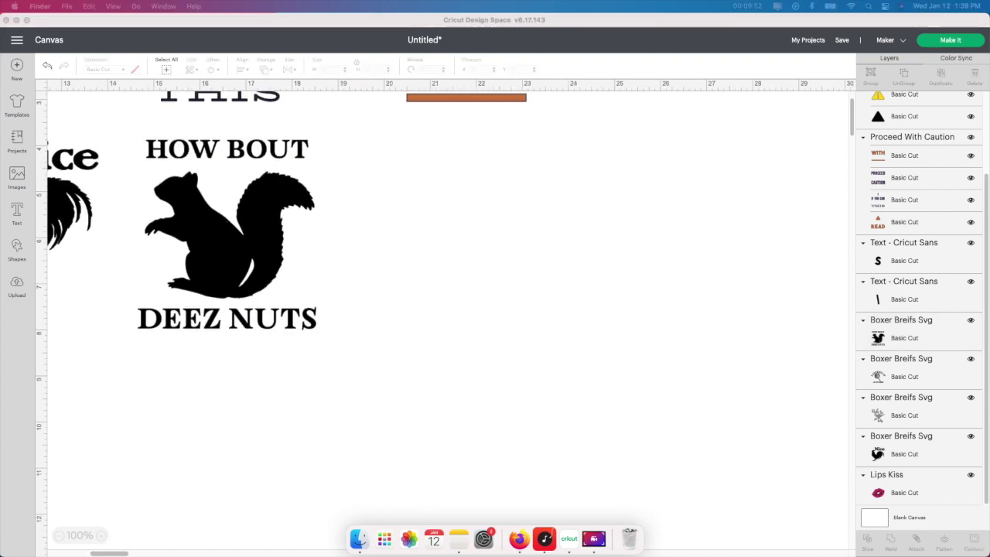
Shrink the "How bout deez nuts" squirrel to about 3.532 inches wide and place it above the rooster, beside the kissing-lips design.
{"action": "left_click", "coordinate": [99, 550]}
{"action": "scroll", "coordinate": [99, 550], "scroll_direction": "left", "scroll_amount": 5}
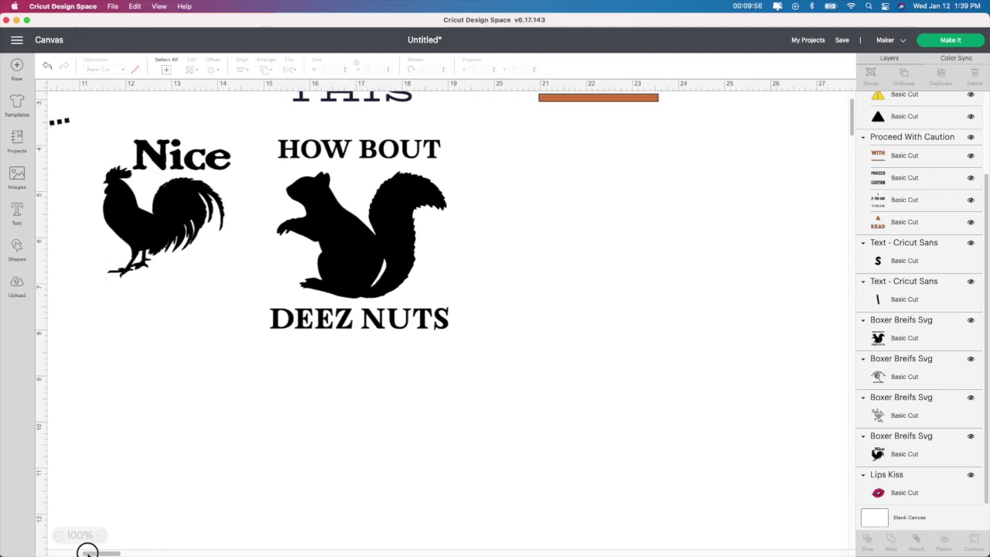
{"action": "scroll", "coordinate": [513, 368], "scroll_direction": "up", "scroll_amount": 3}
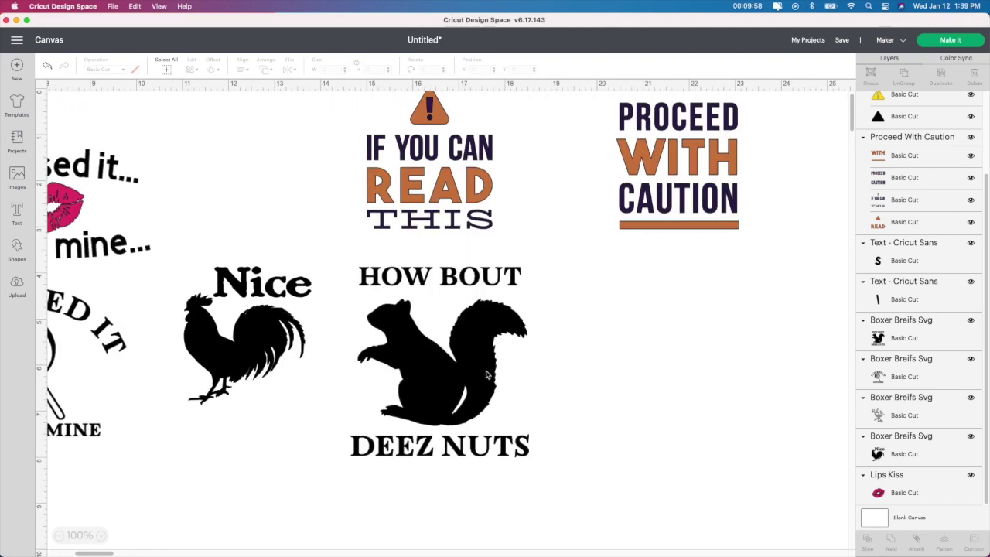
{"action": "left_click", "coordinate": [489, 372]}
{"action": "left_click_drag", "start_coordinate": [533, 464], "coordinate": [521, 441]}
{"action": "left_click_drag", "start_coordinate": [475, 392], "coordinate": [484, 379]}
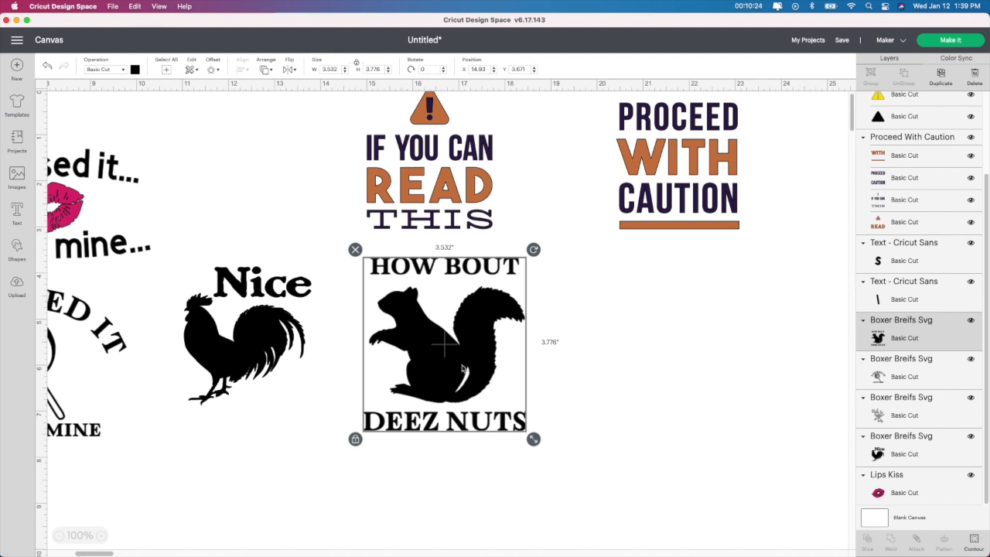
{"action": "left_click_drag", "start_coordinate": [446, 341], "coordinate": [246, 188]}
Move the "If you can read this, proceed with caution" design into the empty area below the lollipop and rooster designs.
{"action": "left_click", "coordinate": [392, 192]}
{"action": "left_click_drag", "start_coordinate": [587, 195], "coordinate": [562, 373]}
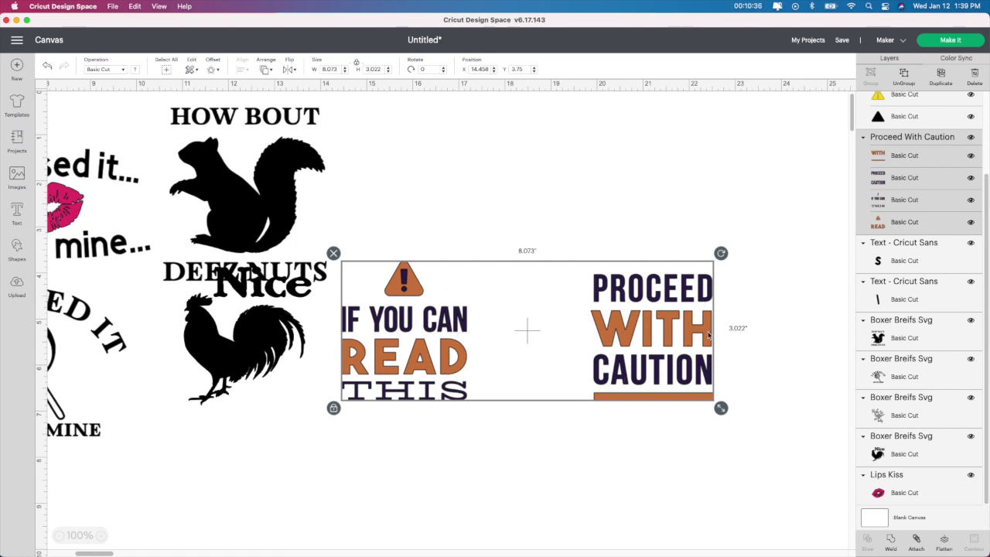
{"action": "left_click_drag", "start_coordinate": [643, 374], "coordinate": [650, 263]}
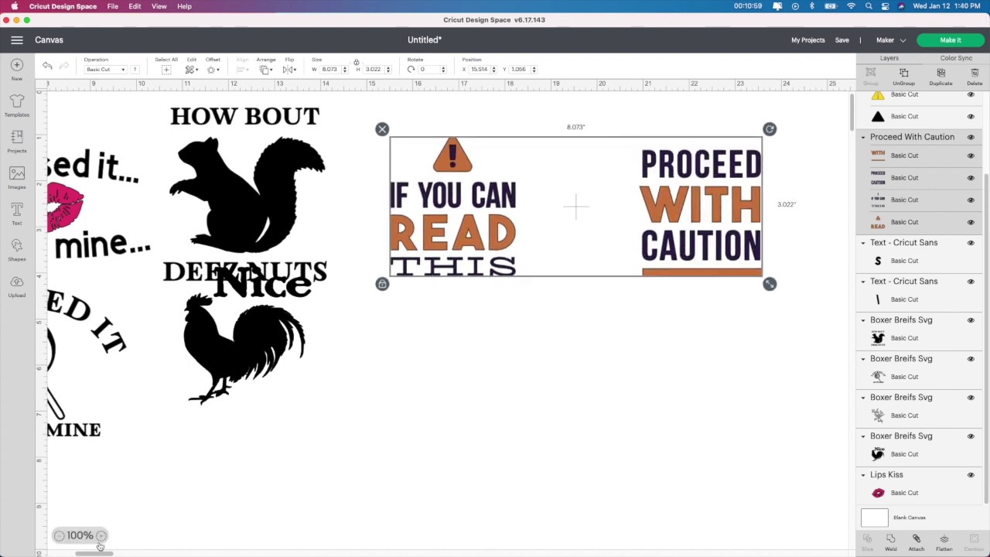
{"action": "left_click", "coordinate": [59, 535]}
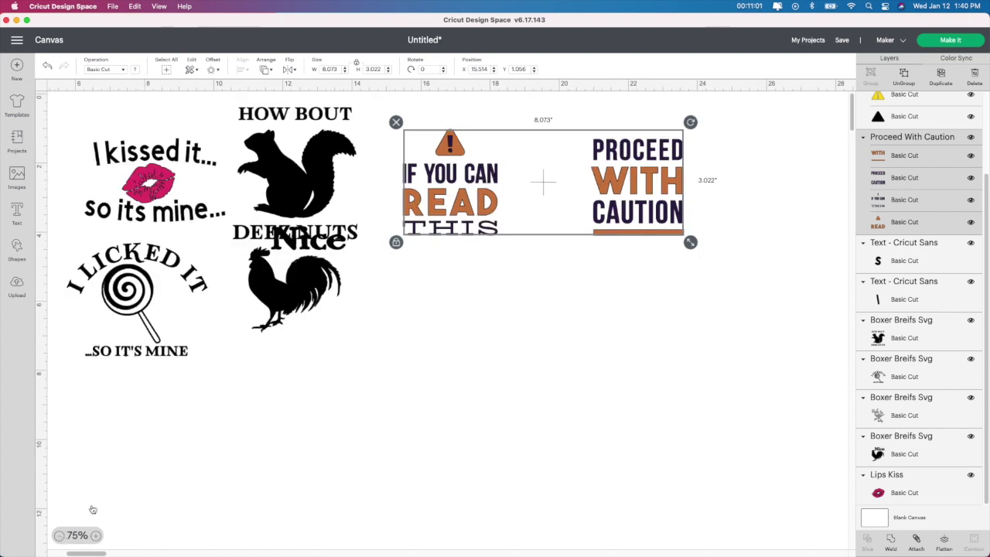
{"action": "left_click", "coordinate": [293, 314]}
{"action": "left_click_drag", "start_coordinate": [80, 554], "coordinate": [62, 554]}
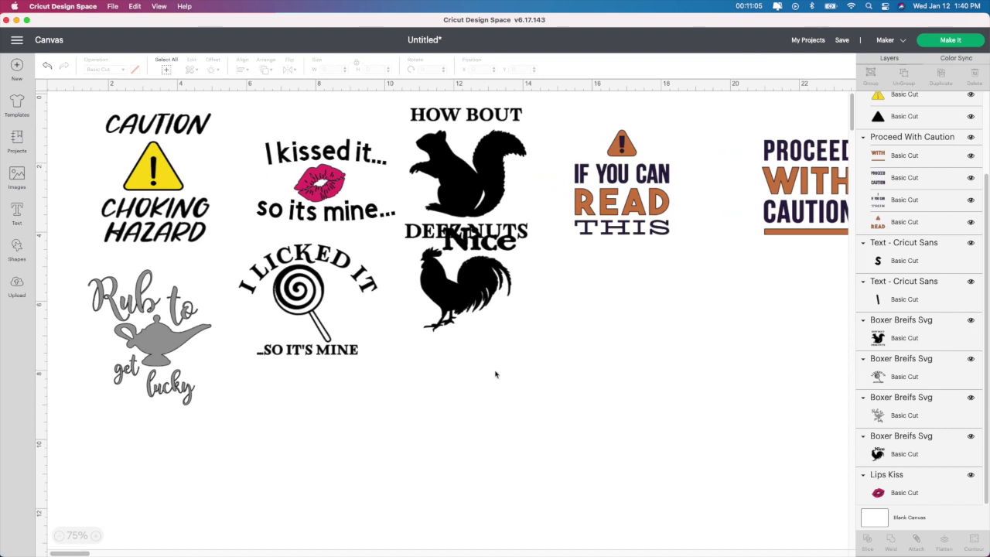
{"action": "left_click_drag", "start_coordinate": [650, 176], "coordinate": [334, 425]}
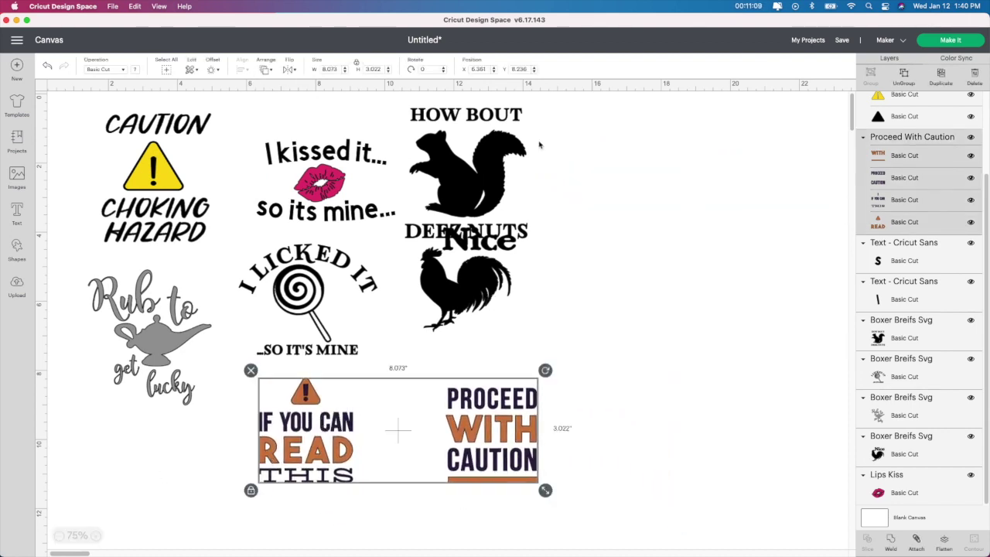
Ungroup the "If you can read this, proceed with caution" design.
{"action": "left_click", "coordinate": [630, 382]}
{"action": "left_click", "coordinate": [482, 459]}
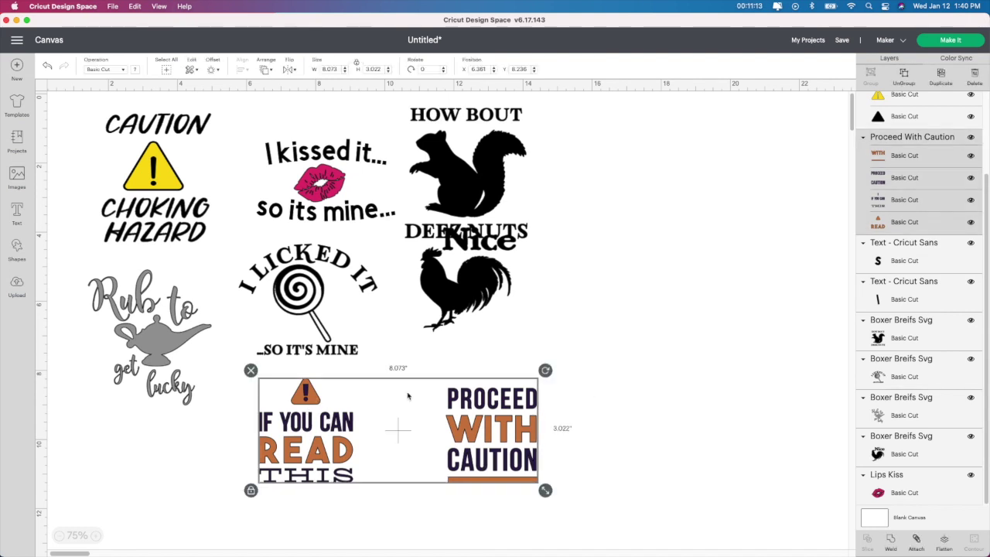
{"action": "left_click", "coordinate": [903, 73]}
{"action": "left_click", "coordinate": [346, 493]}
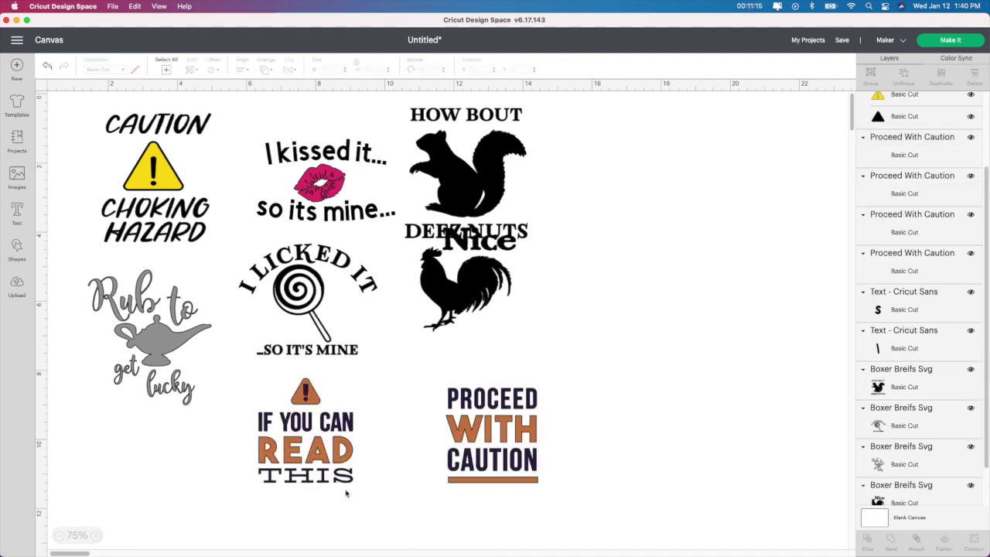
Enlarge the "If you can read this" and "Proceed with caution" halves together to about 9.52 inches wide overall.
{"action": "scroll", "coordinate": [346, 493], "scroll_direction": "right", "scroll_amount": 15}
{"action": "left_click_drag", "start_coordinate": [394, 554], "coordinate": [76, 554]}
{"action": "left_click_drag", "start_coordinate": [176, 380], "coordinate": [311, 506]}
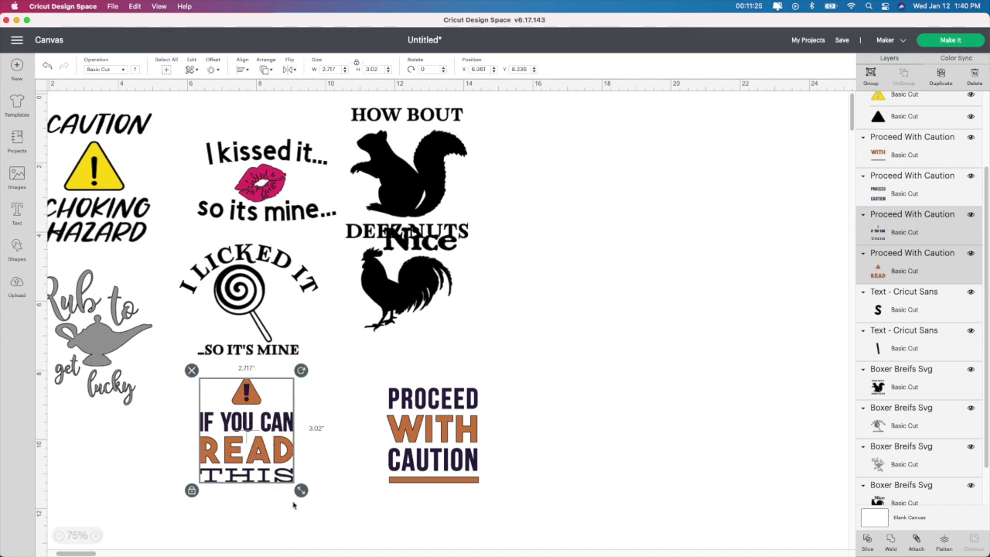
{"action": "left_click", "coordinate": [170, 451]}
{"action": "left_click_drag", "start_coordinate": [174, 380], "coordinate": [535, 509]}
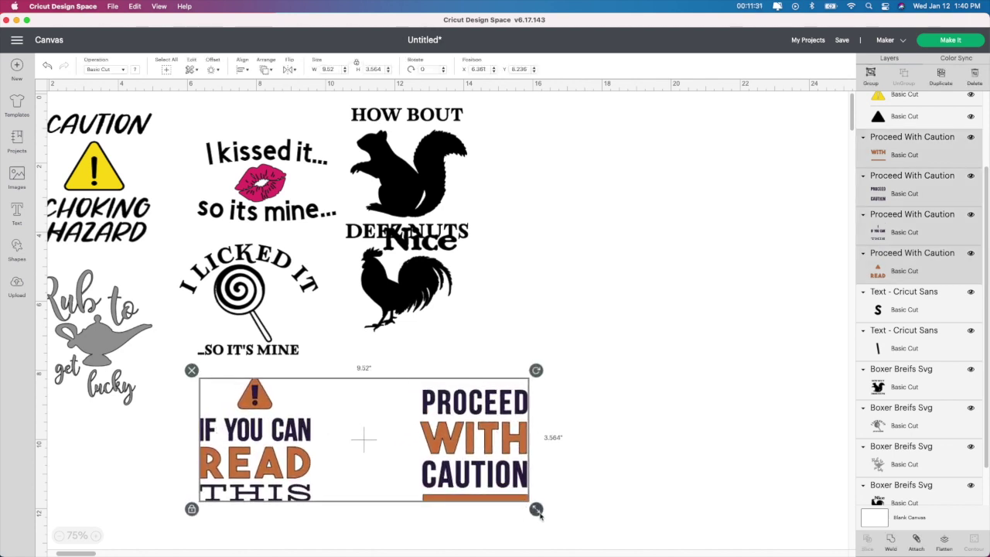
Select only the "If you can read this" half and scale it down slightly.
{"action": "left_click", "coordinate": [617, 483]}
{"action": "left_click_drag", "start_coordinate": [169, 379], "coordinate": [328, 515]}
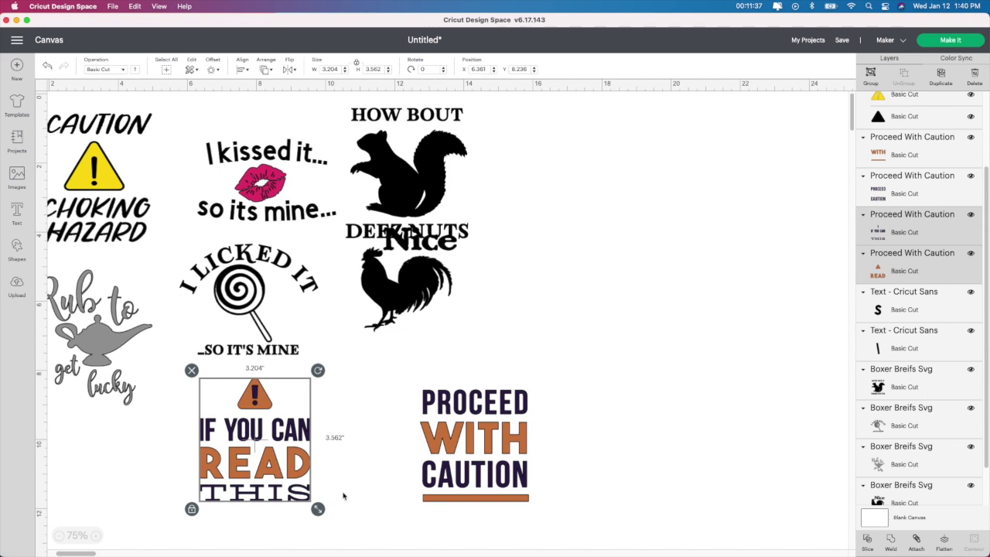
{"action": "left_click_drag", "start_coordinate": [318, 508], "coordinate": [308, 492]}
Move both layers of the "Proceed with caution" half close beside "If you can read this" and view the canvas at 50% zoom.
{"action": "left_click", "coordinate": [526, 476]}
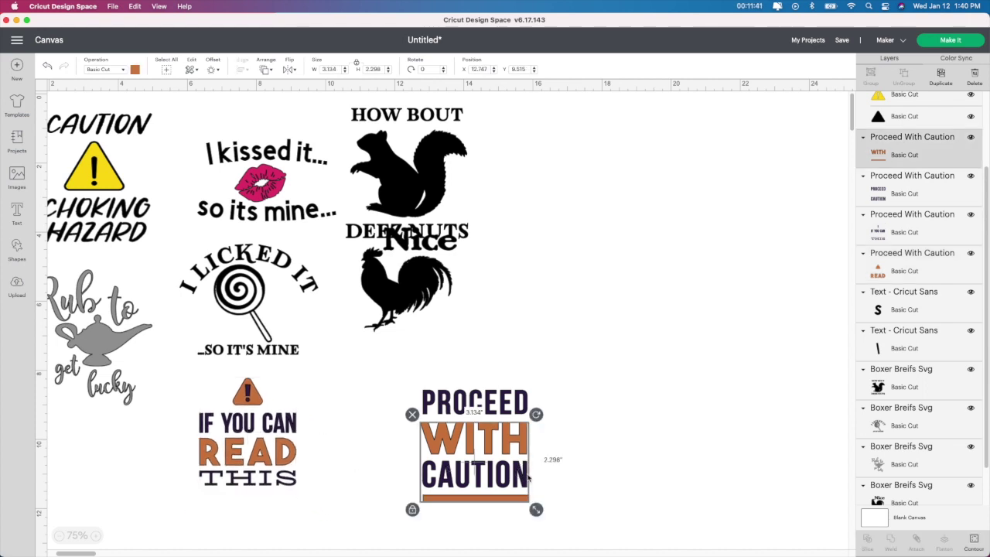
{"action": "left_click_drag", "start_coordinate": [399, 370], "coordinate": [492, 508]}
{"action": "left_click_drag", "start_coordinate": [433, 449], "coordinate": [363, 437]}
{"action": "left_click", "coordinate": [59, 535]}
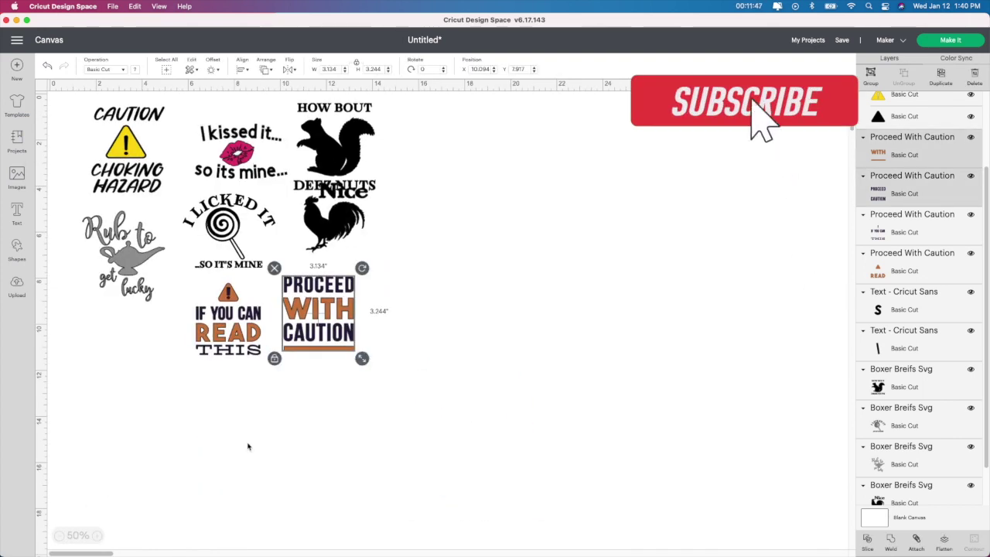
{"action": "left_click", "coordinate": [338, 423]}
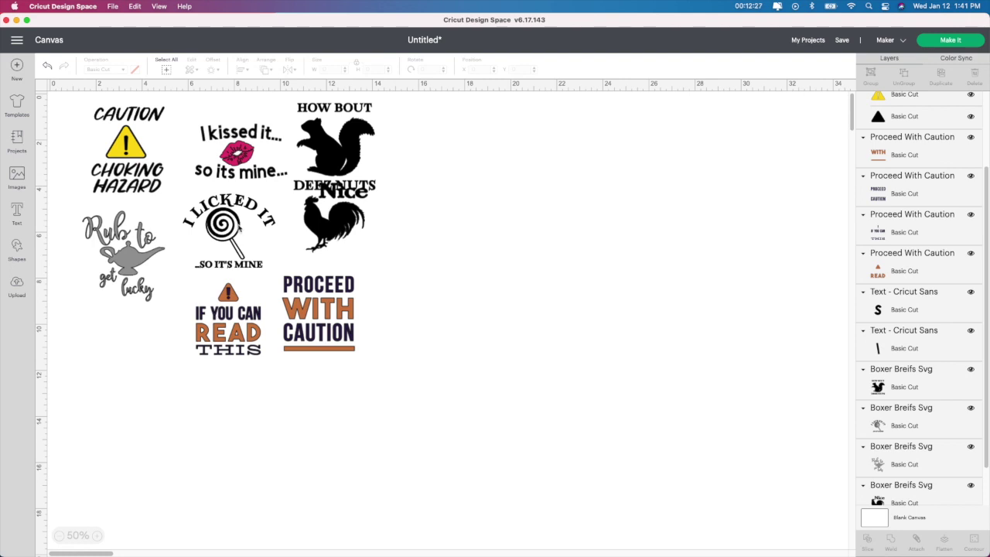
Move the "Nice" rooster to empty canvas clear of the squirrel and create a grey duplicate of it alongside.
{"action": "left_click", "coordinate": [338, 243]}
{"action": "left_click_drag", "start_coordinate": [339, 243], "coordinate": [436, 259]}
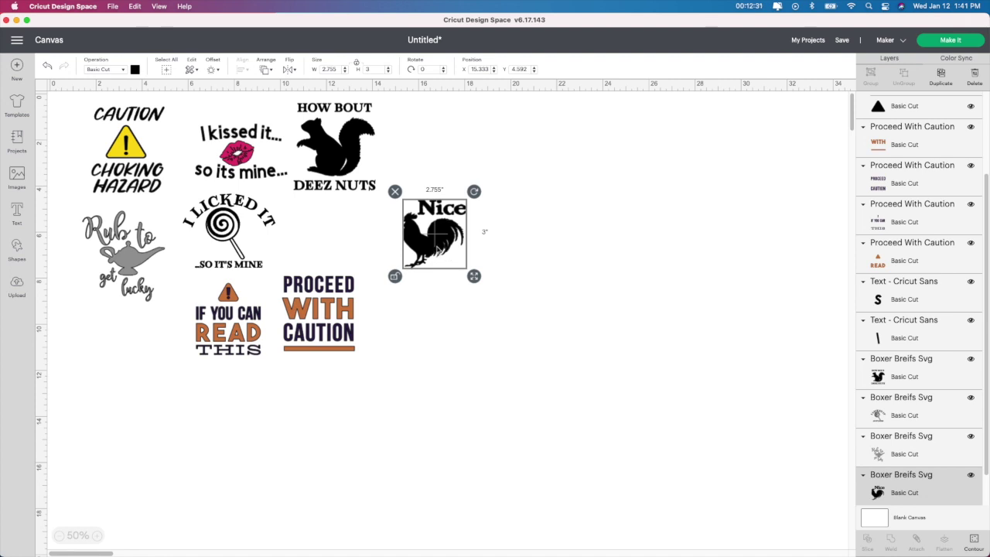
{"action": "key", "text": "super+d"}
{"action": "left_click_drag", "start_coordinate": [436, 232], "coordinate": [567, 222]}
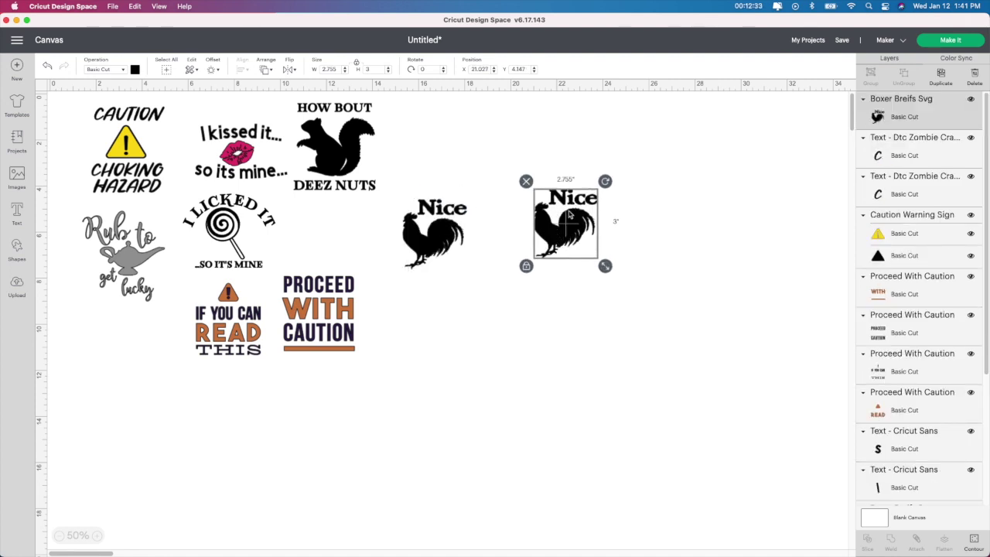
{"action": "left_click", "coordinate": [134, 70]}
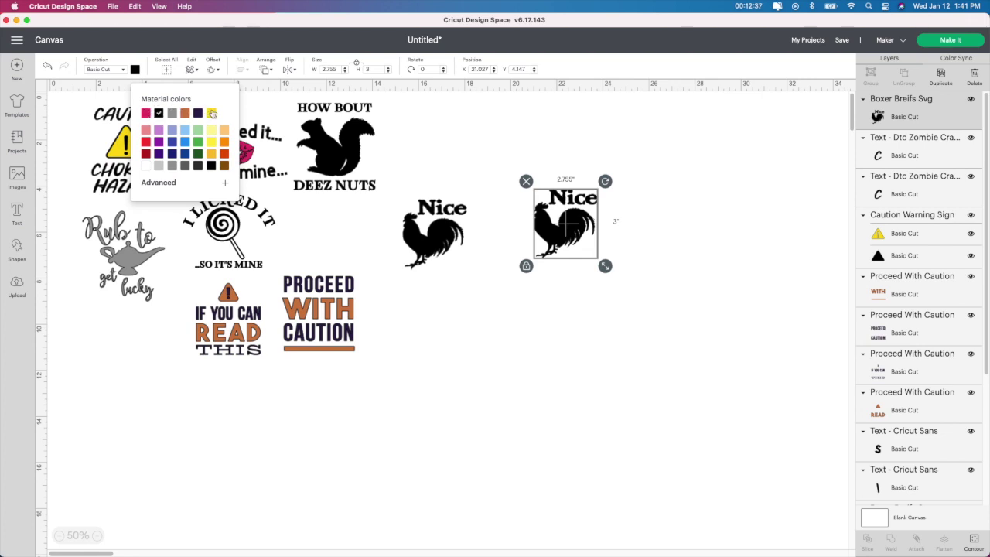
{"action": "left_click", "coordinate": [172, 113]}
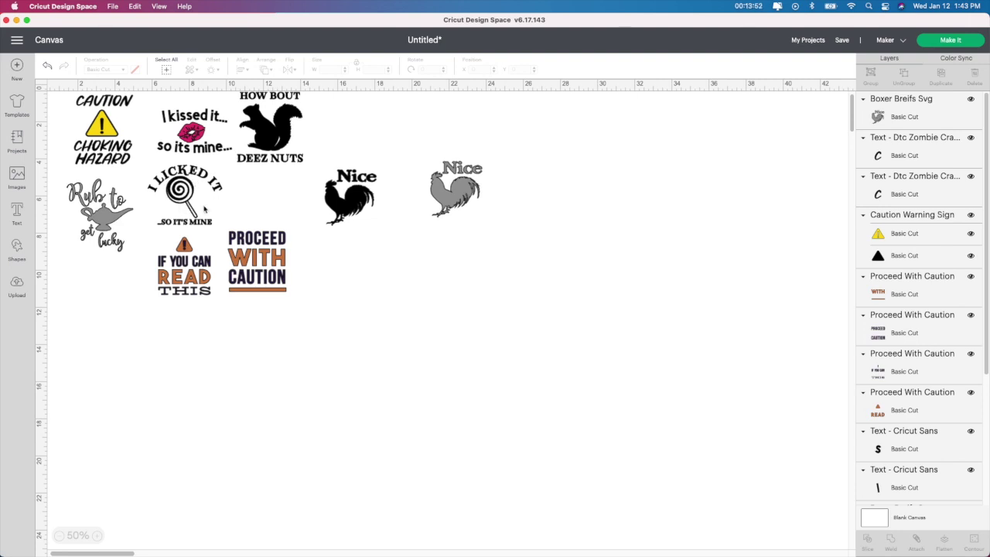
Proceed to mat preparation for the project and review the contents of each coloured mat.
{"action": "left_click", "coordinate": [943, 42]}
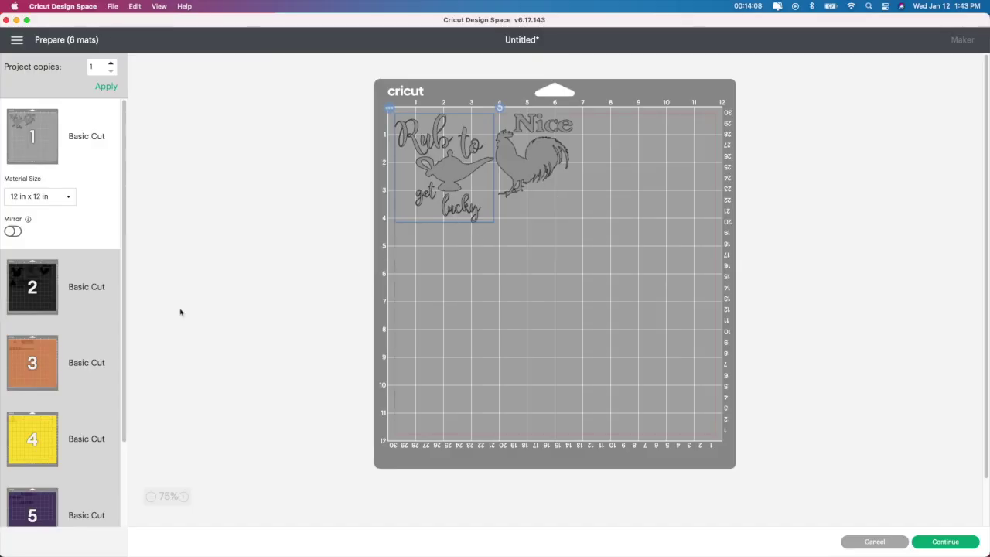
{"action": "left_click", "coordinate": [52, 292]}
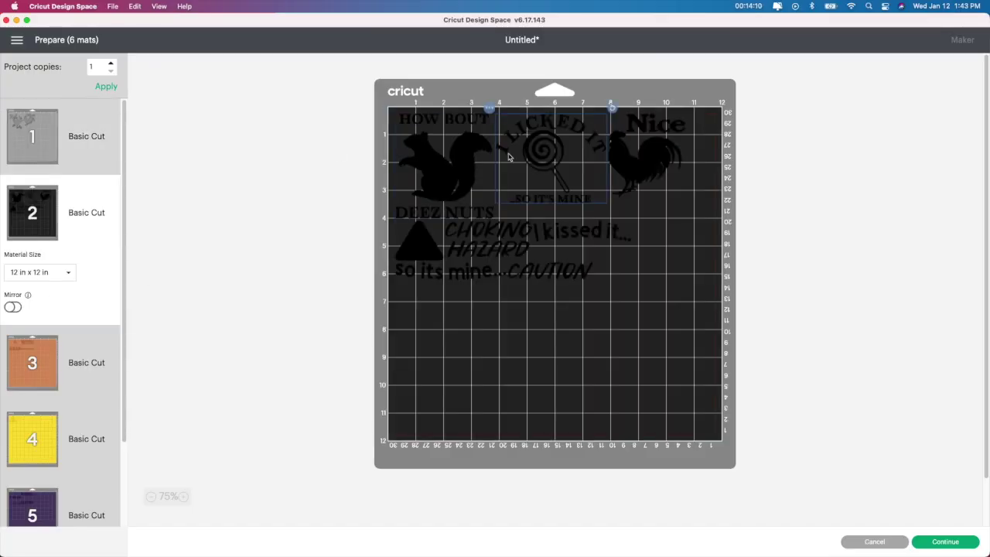
{"action": "left_click", "coordinate": [32, 368]}
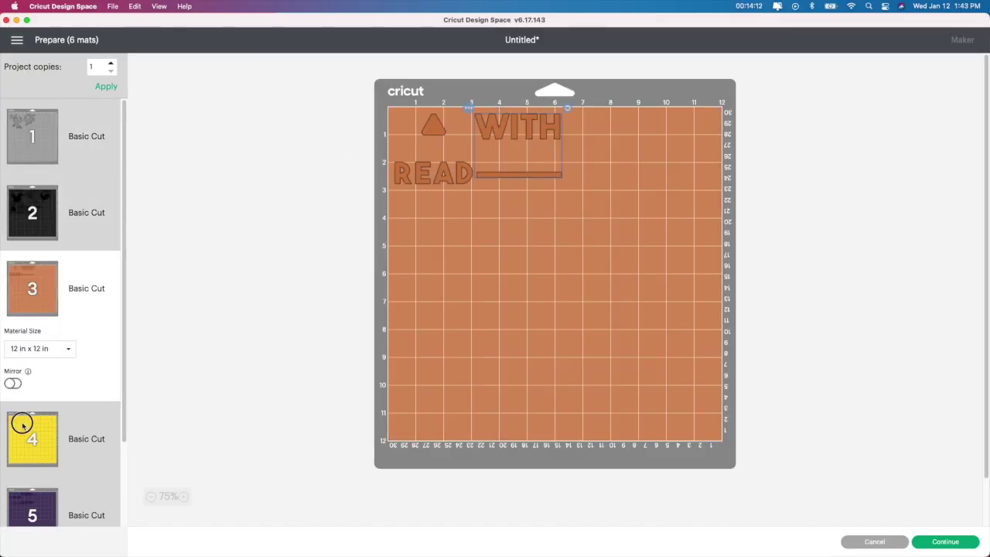
{"action": "left_click", "coordinate": [22, 423]}
{"action": "scroll", "coordinate": [23, 418], "scroll_direction": "down", "scroll_amount": 3}
{"action": "left_click", "coordinate": [23, 414]}
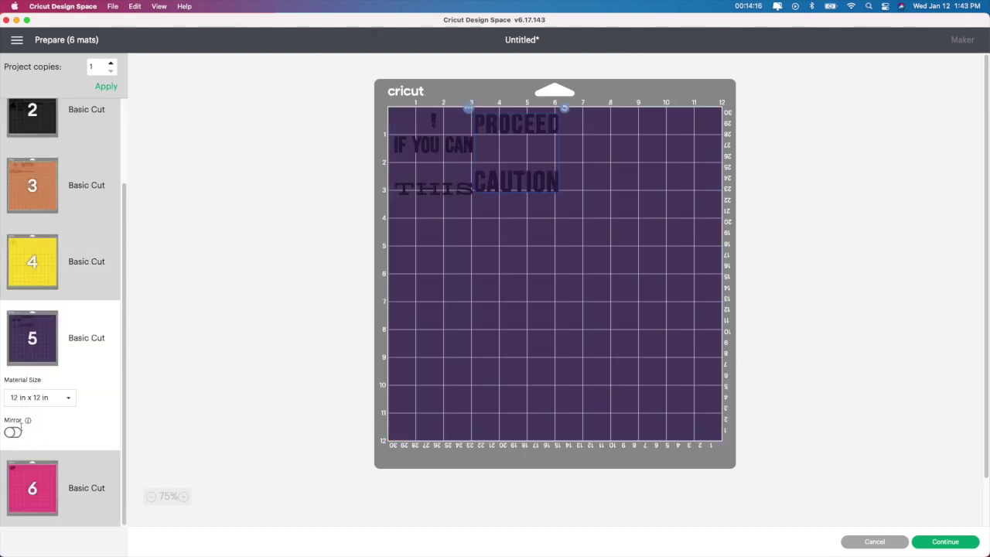
{"action": "left_click", "coordinate": [40, 471]}
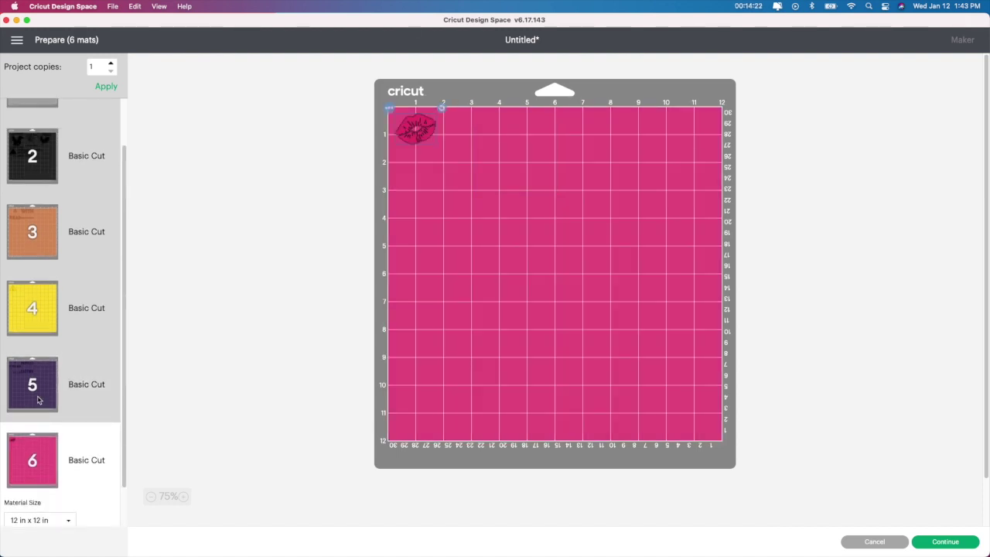
Transfer the "! If you can this" piece from the purple mat to the black mat and place it below the existing designs.
{"action": "left_click", "coordinate": [38, 399]}
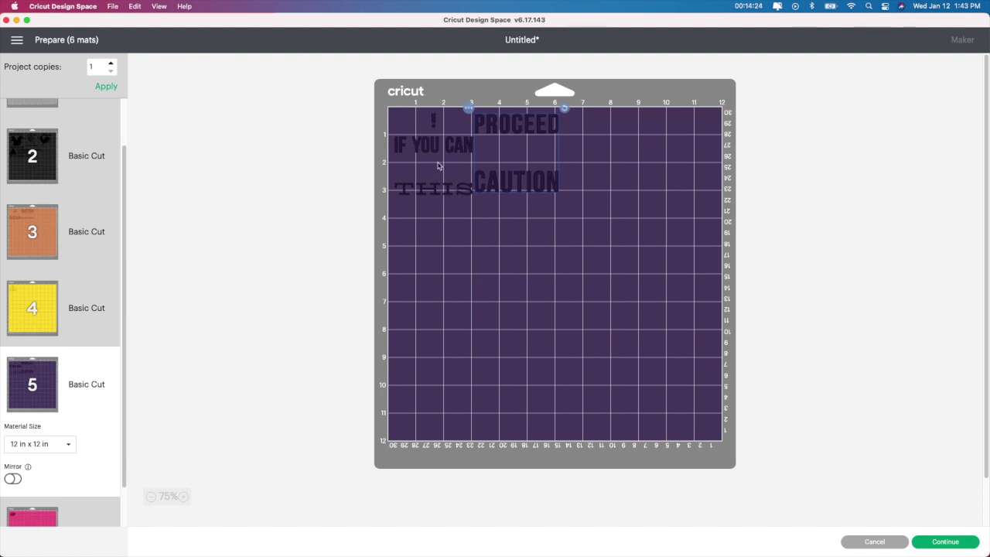
{"action": "left_click", "coordinate": [445, 189]}
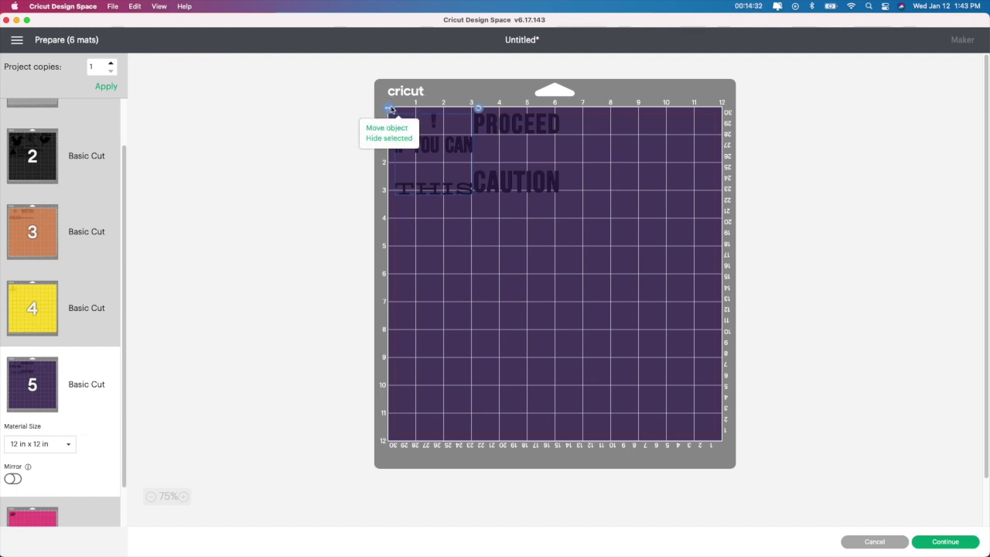
{"action": "left_click", "coordinate": [392, 129]}
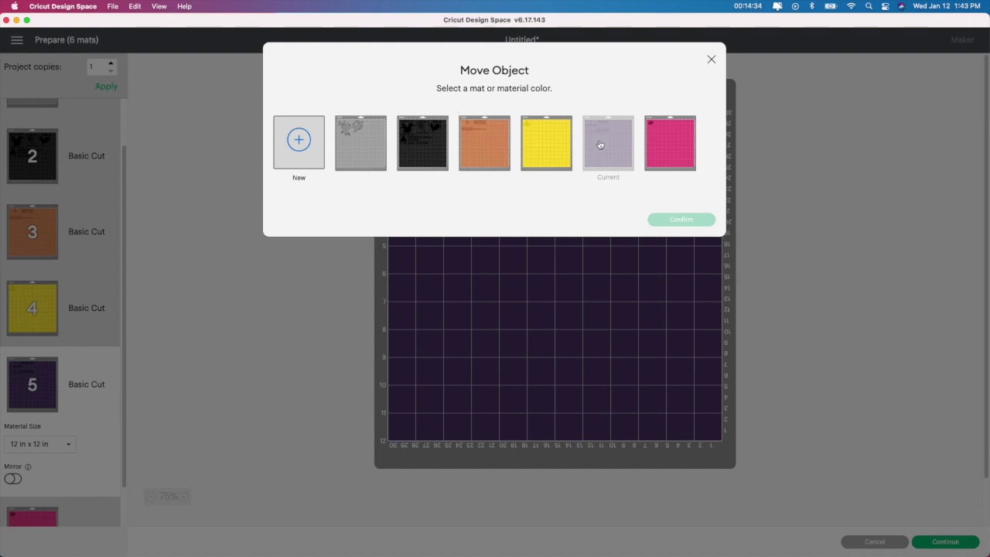
{"action": "left_click", "coordinate": [433, 154]}
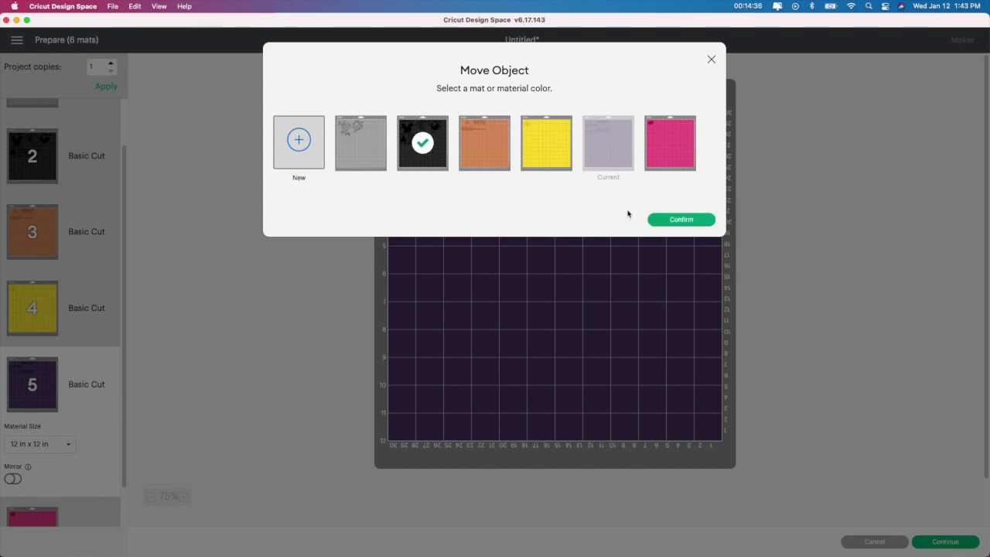
{"action": "left_click", "coordinate": [679, 220]}
{"action": "left_click_drag", "start_coordinate": [433, 145], "coordinate": [437, 322]}
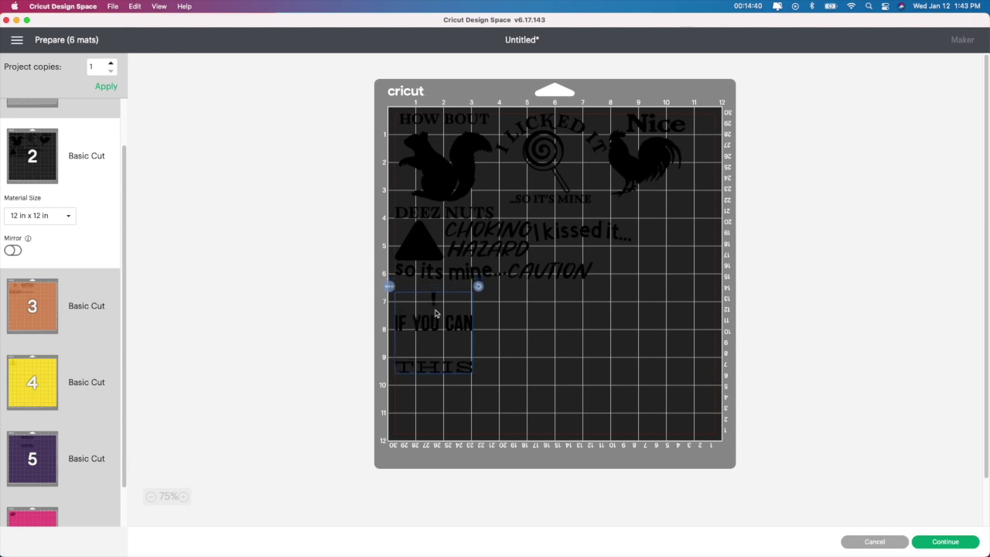
Transfer the "Proceed caution" piece from the purple mat to the black mat and place it beside the "If you can this" piece.
{"action": "left_click", "coordinate": [34, 458]}
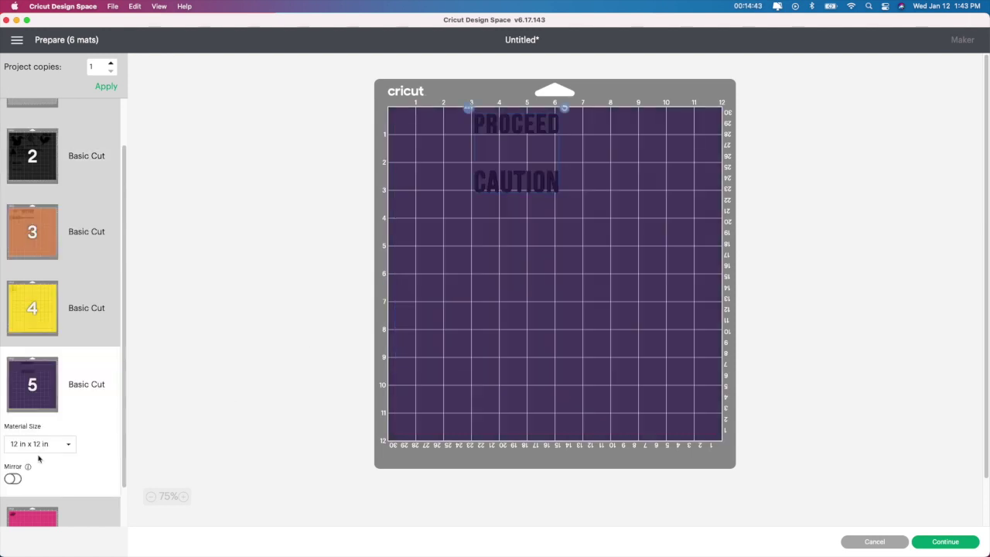
{"action": "left_click", "coordinate": [469, 109]}
{"action": "left_click", "coordinate": [466, 129]}
{"action": "left_click", "coordinate": [423, 143]}
{"action": "left_click", "coordinate": [680, 219]}
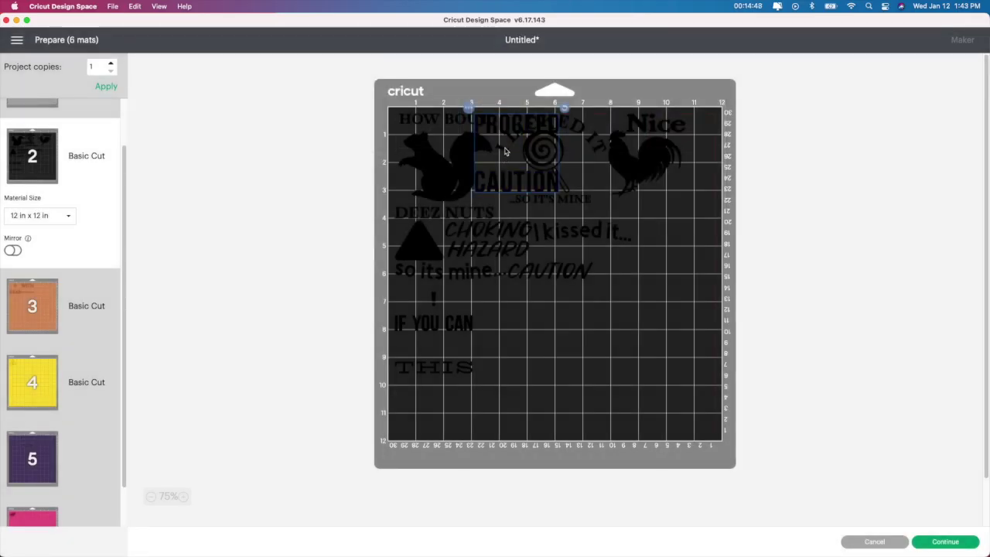
{"action": "left_click_drag", "start_coordinate": [510, 163], "coordinate": [536, 345]}
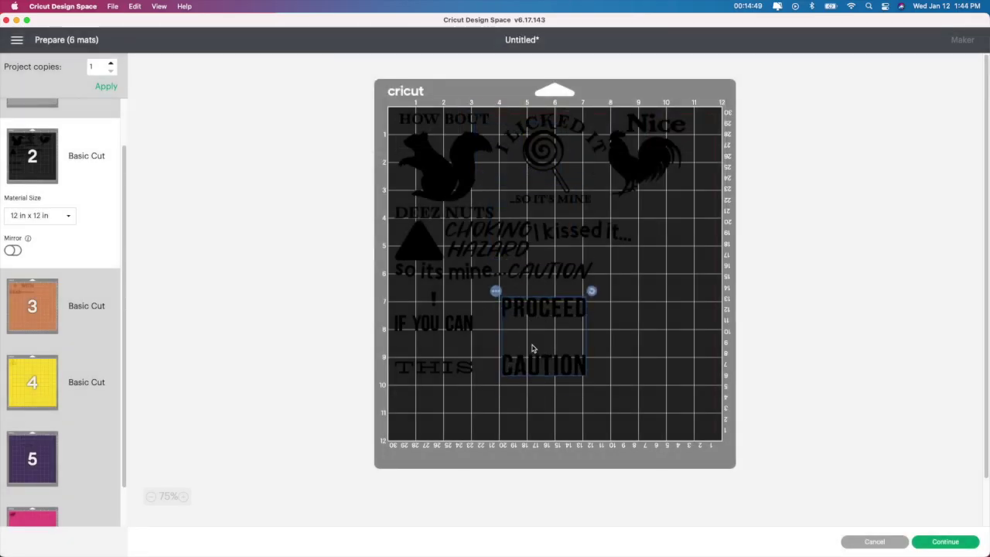
On the grey mat, shift the rooster slightly away from the lamp design and turn on Mirror.
{"action": "left_click", "coordinate": [50, 461]}
{"action": "scroll", "coordinate": [44, 385], "scroll_direction": "up", "scroll_amount": 2}
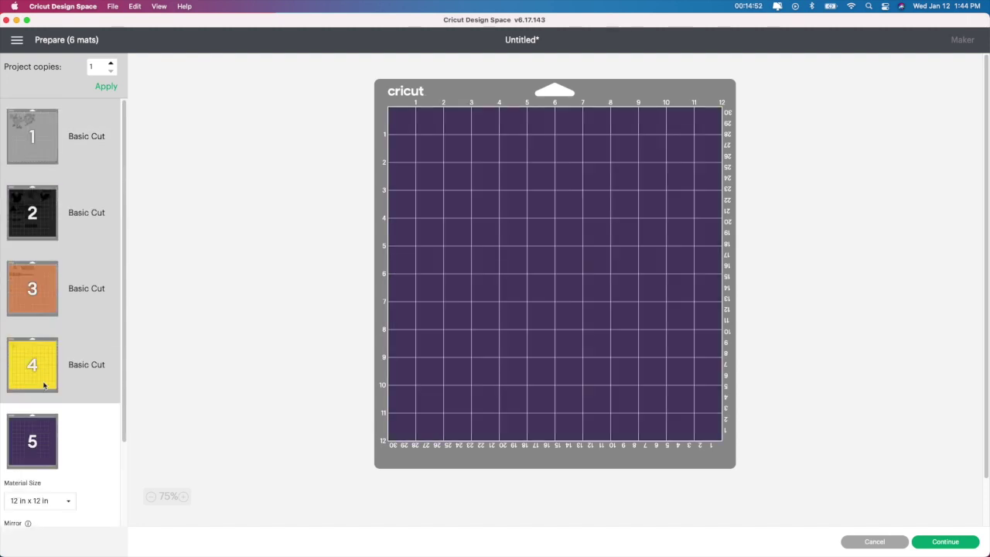
{"action": "left_click", "coordinate": [33, 122]}
{"action": "left_click_drag", "start_coordinate": [521, 143], "coordinate": [524, 145]}
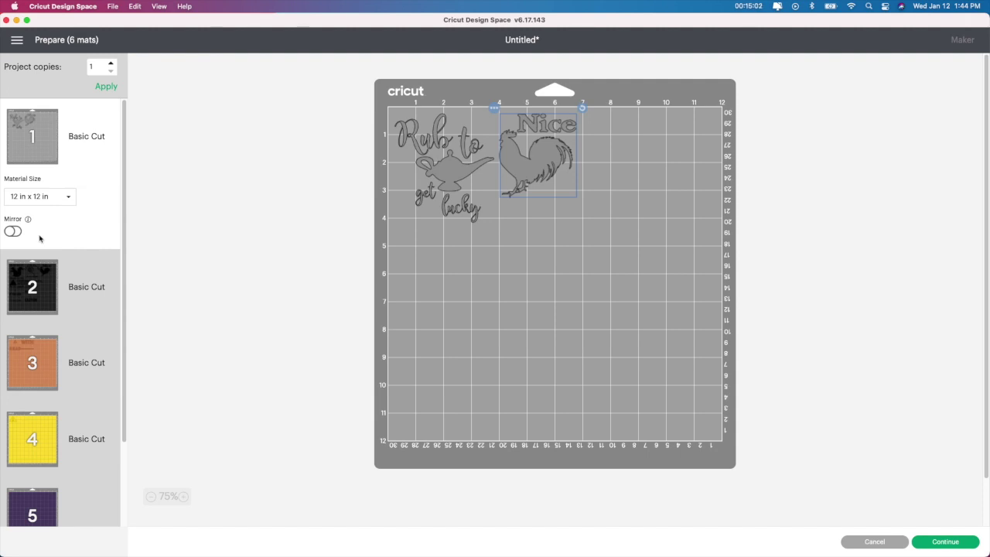
{"action": "left_click", "coordinate": [13, 231]}
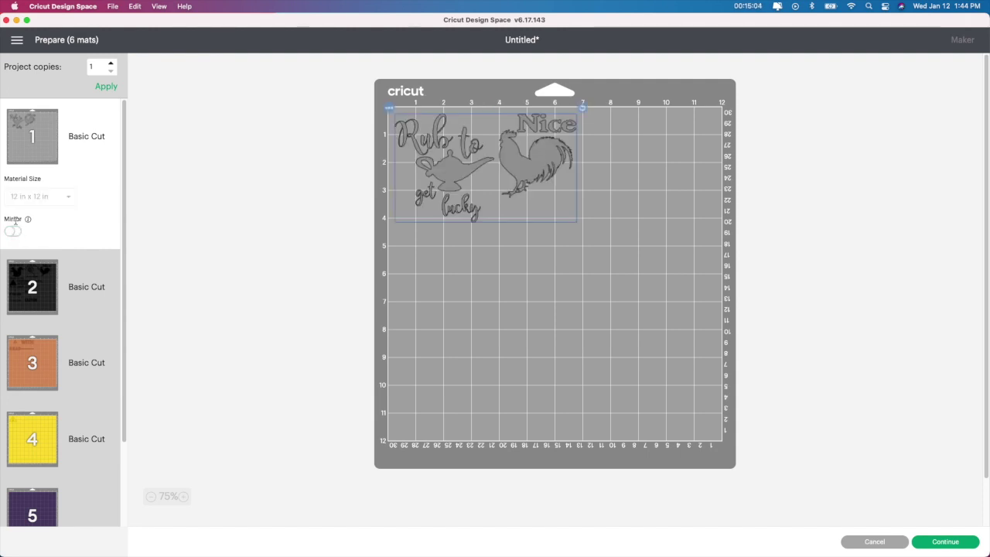
{"action": "left_click", "coordinate": [35, 288]}
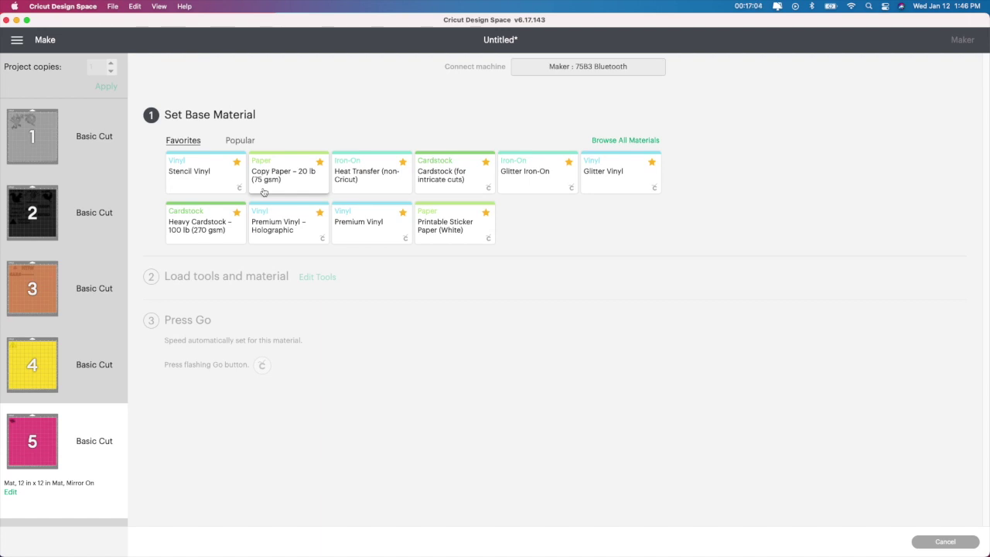
Set the base material for the pink mat to Heat Transfer (non-Cricut).
{"action": "left_click", "coordinate": [371, 181]}
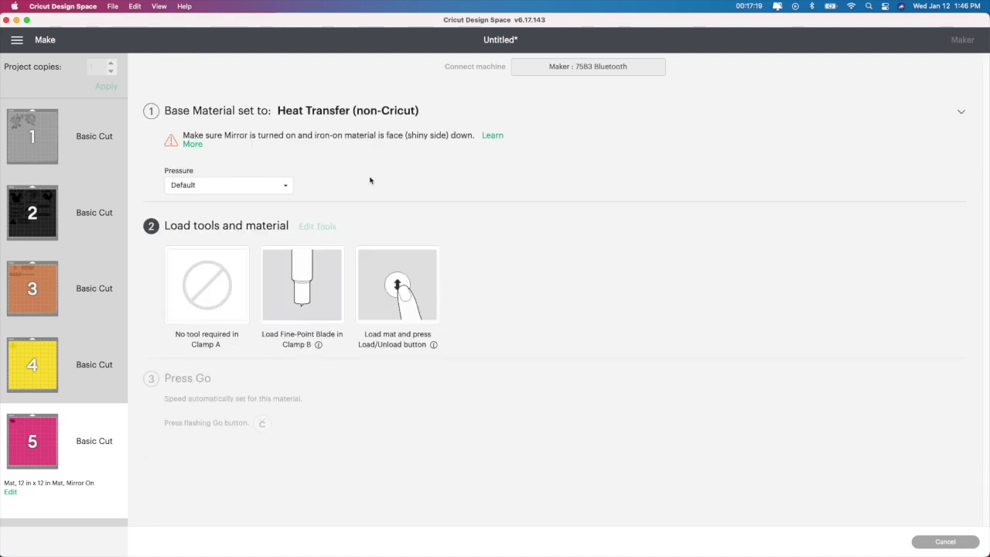